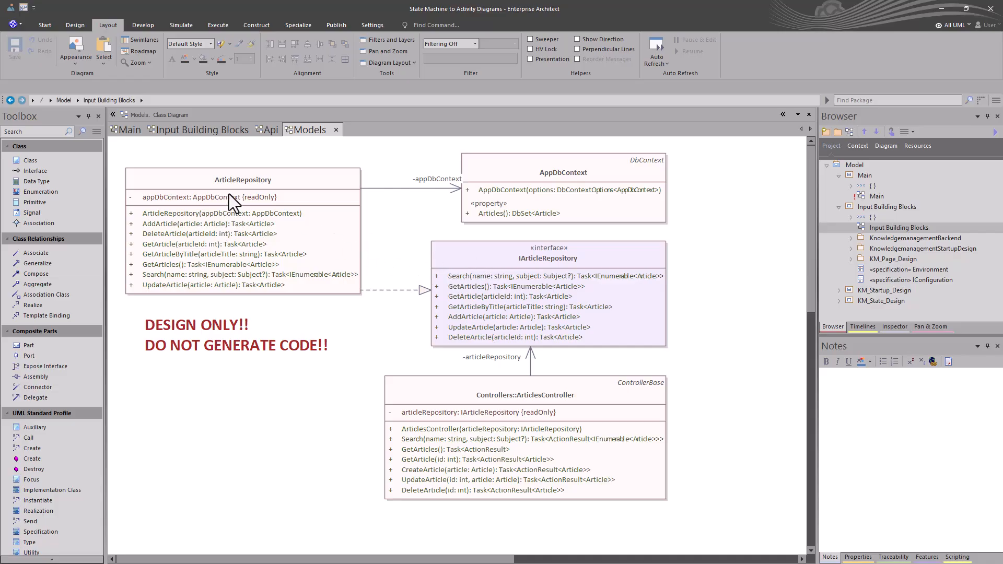
Close the Models and Api diagram tabs to return to the Input Building Blocks diagram
{"action": "left_click", "coordinate": [337, 130]}
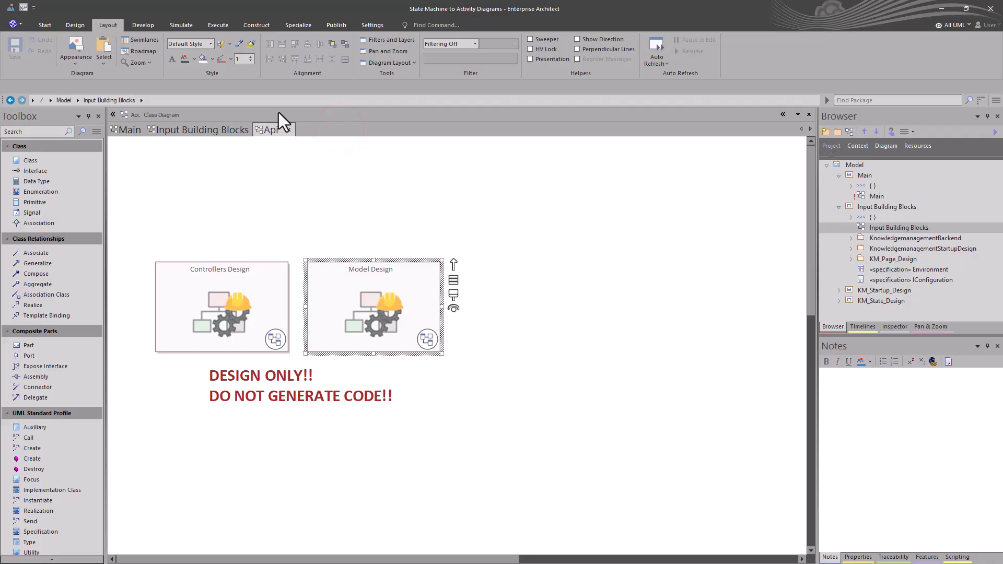
{"action": "left_click", "coordinate": [285, 129]}
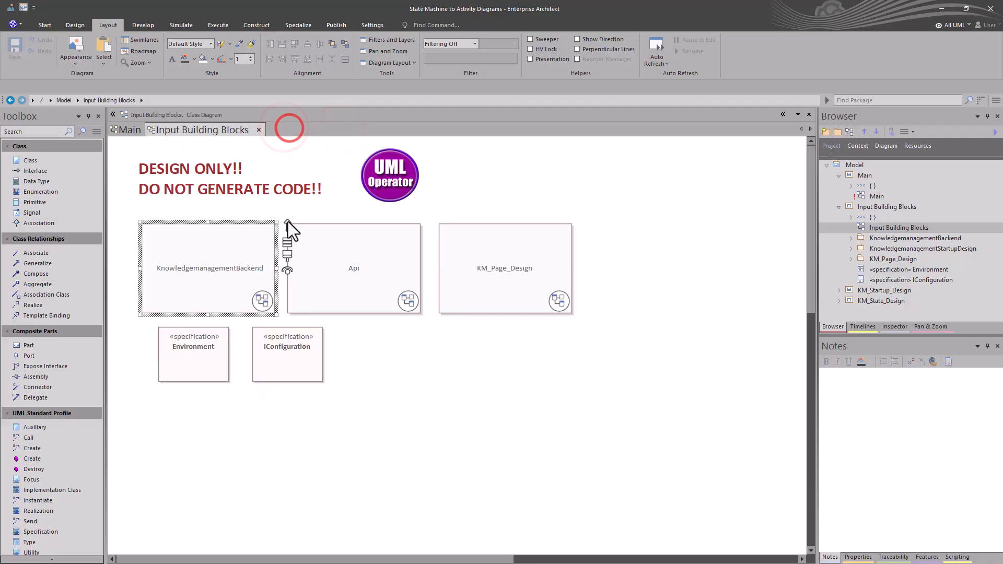
{"action": "left_click_drag", "start_coordinate": [166, 406], "coordinate": [174, 396]}
{"action": "left_click_drag", "start_coordinate": [358, 462], "coordinate": [475, 389]}
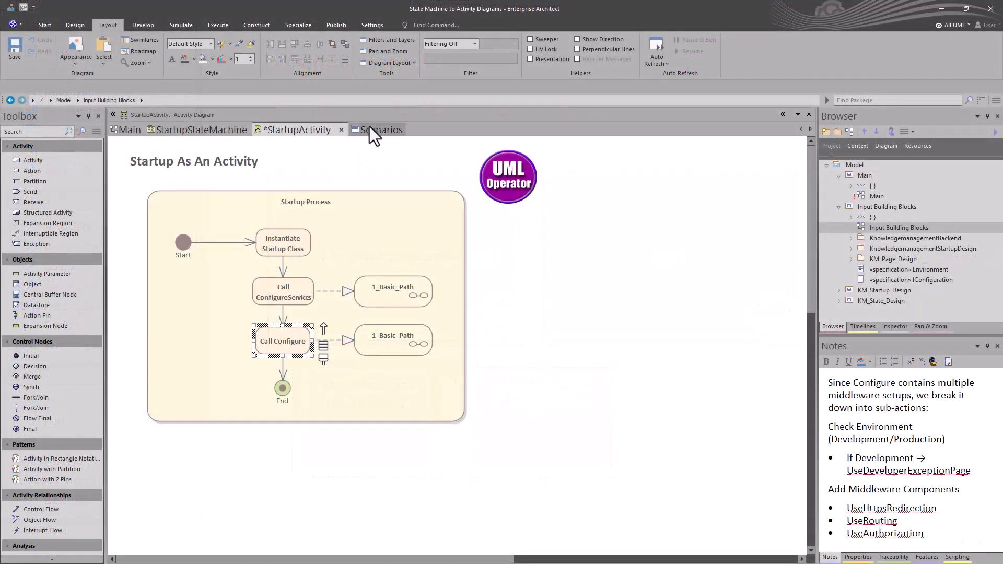
Open the Scenarios view of the StartupActivity and inspect the Environment context reference
{"action": "left_click", "coordinate": [377, 131]}
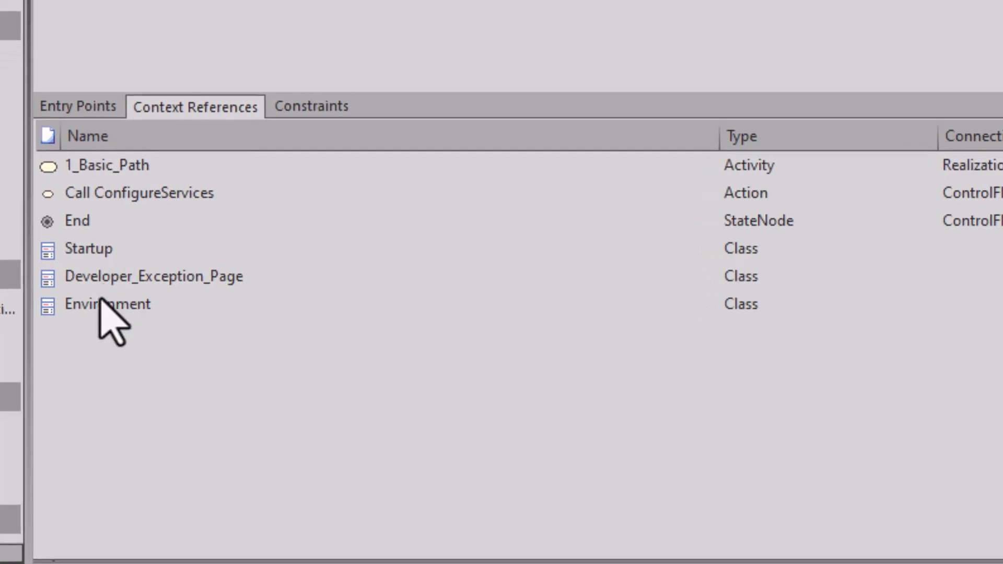
{"action": "left_click", "coordinate": [99, 309]}
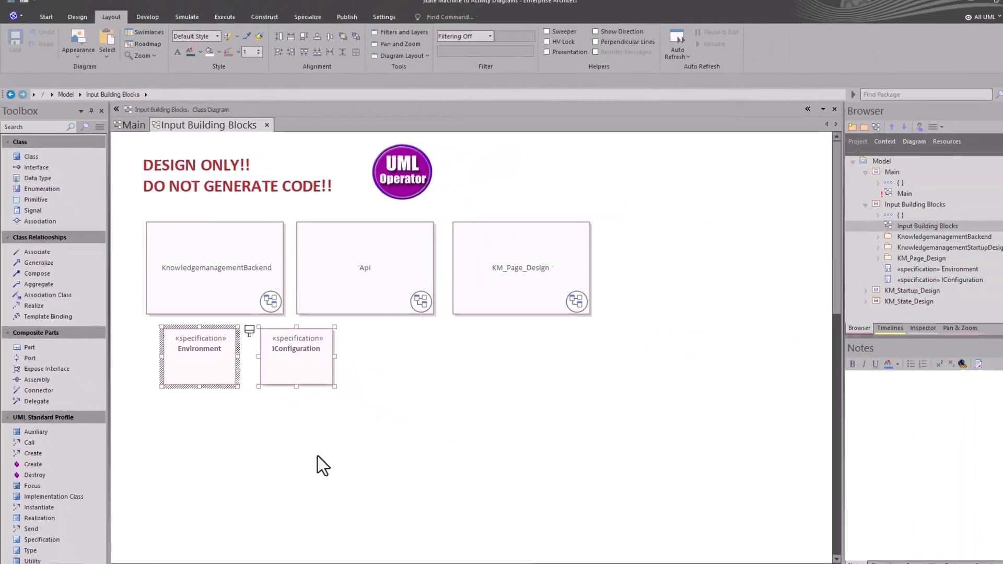
Open the Api package diagram and follow its StartupStateMachine and StartupActivity diagram links
{"action": "double_click", "coordinate": [380, 253]}
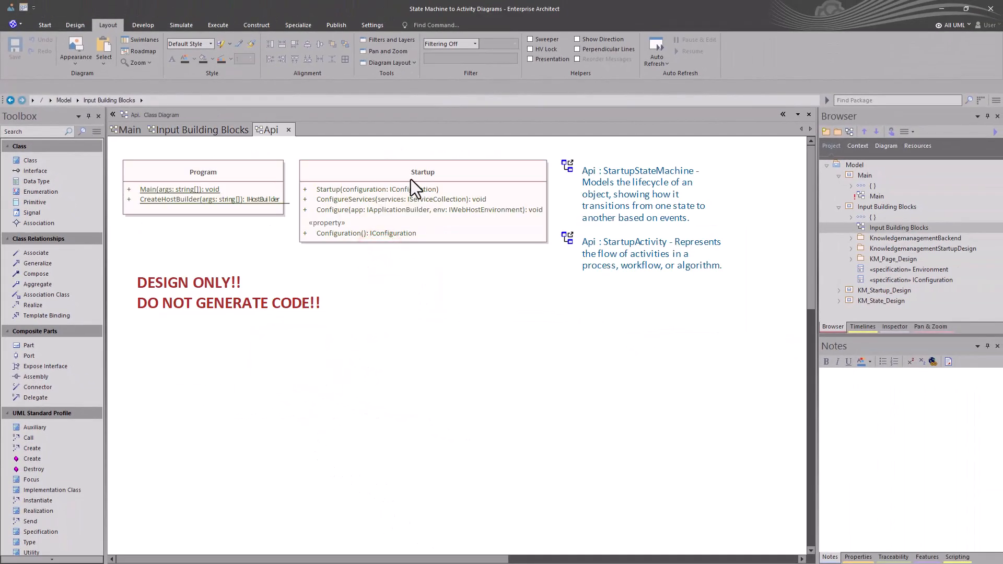
{"action": "left_click", "coordinate": [430, 179]}
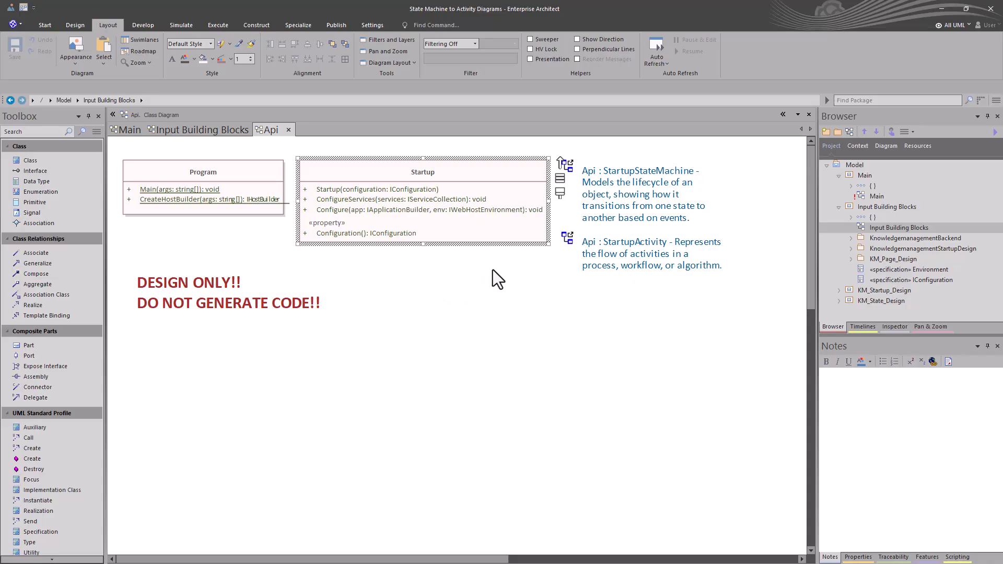
{"action": "left_click", "coordinate": [587, 208]}
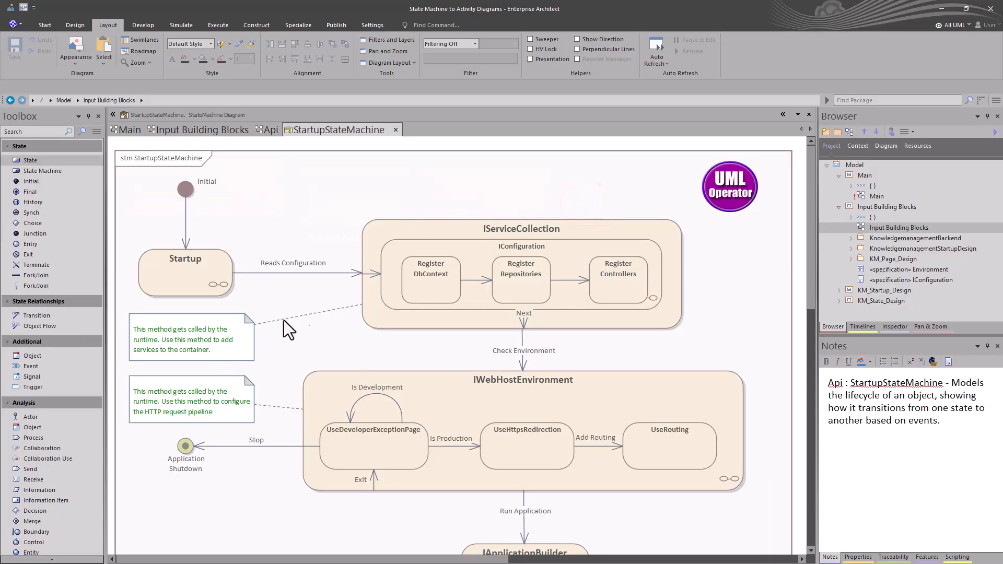
{"action": "left_click", "coordinate": [266, 130]}
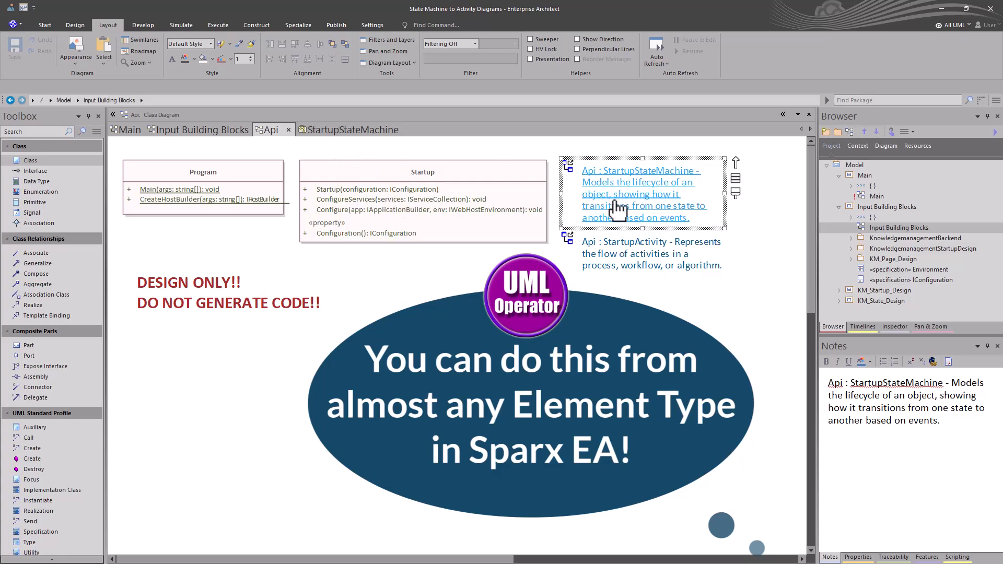
{"action": "left_click", "coordinate": [609, 244]}
{"action": "double_click", "coordinate": [610, 245]}
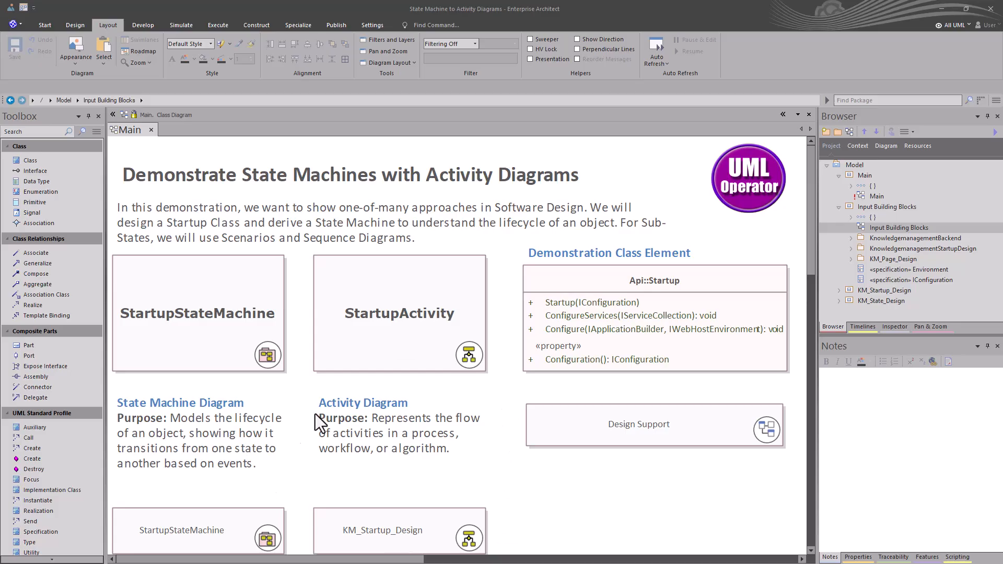
Open the source code of the Api::Startup class from the Main diagram and scroll through it
{"action": "left_click", "coordinate": [611, 284]}
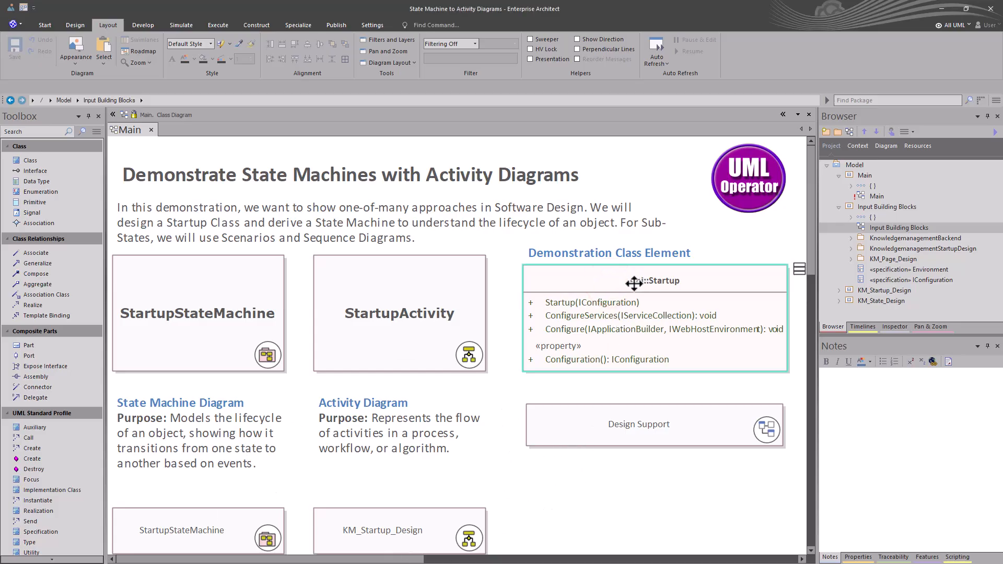
{"action": "key", "text": "F12"}
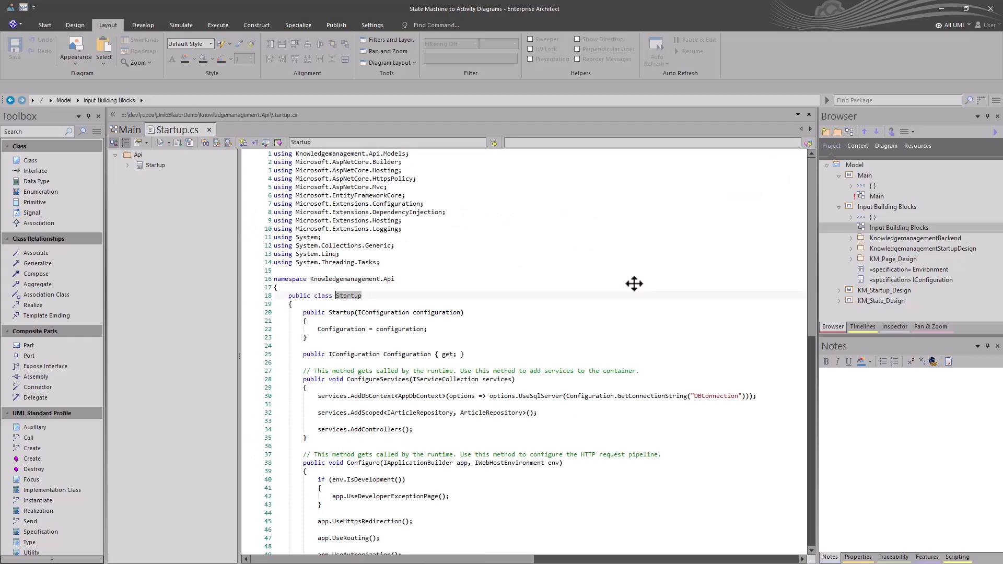
{"action": "scroll", "coordinate": [668, 297], "scroll_direction": "down", "scroll_amount": 1}
{"action": "scroll", "coordinate": [648, 307], "scroll_direction": "down", "scroll_amount": 4}
{"action": "scroll", "coordinate": [621, 318], "scroll_direction": "up", "scroll_amount": 5}
{"action": "left_click", "coordinate": [208, 129]}
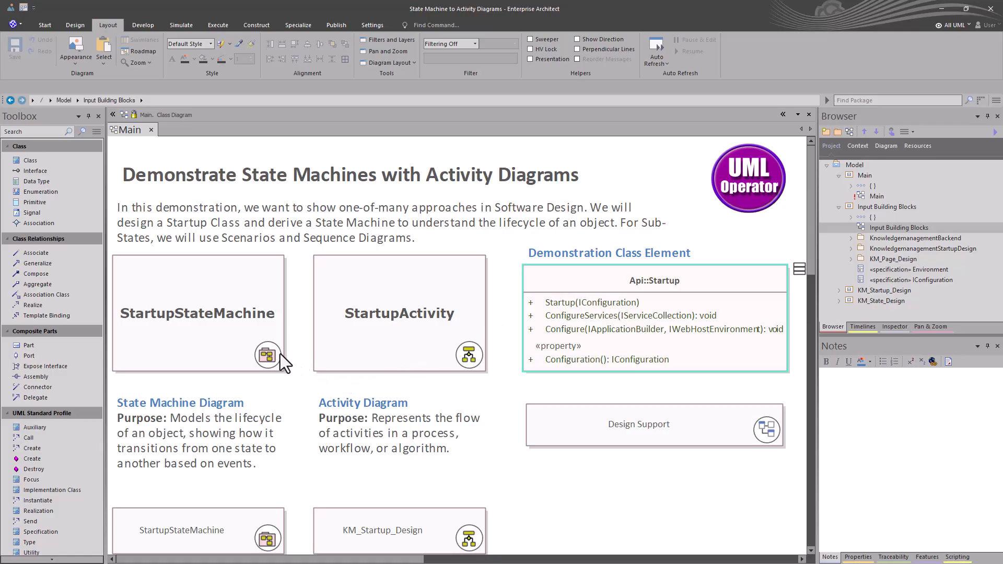
Select the StartupStateMachine, StartupActivity and State Machine Diagram elements on the Main diagram to read their notes
{"action": "left_click", "coordinate": [207, 338]}
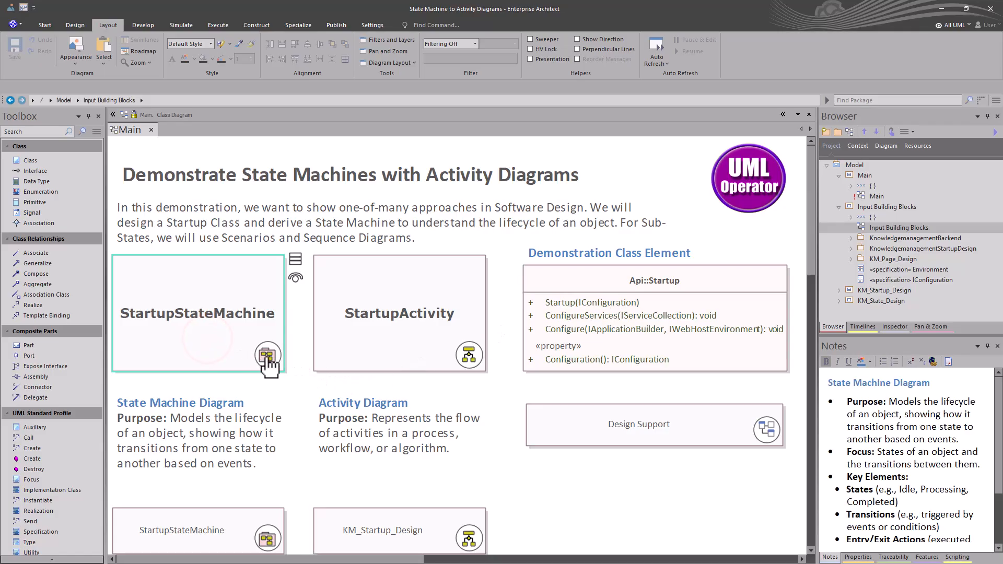
{"action": "left_click", "coordinate": [393, 359]}
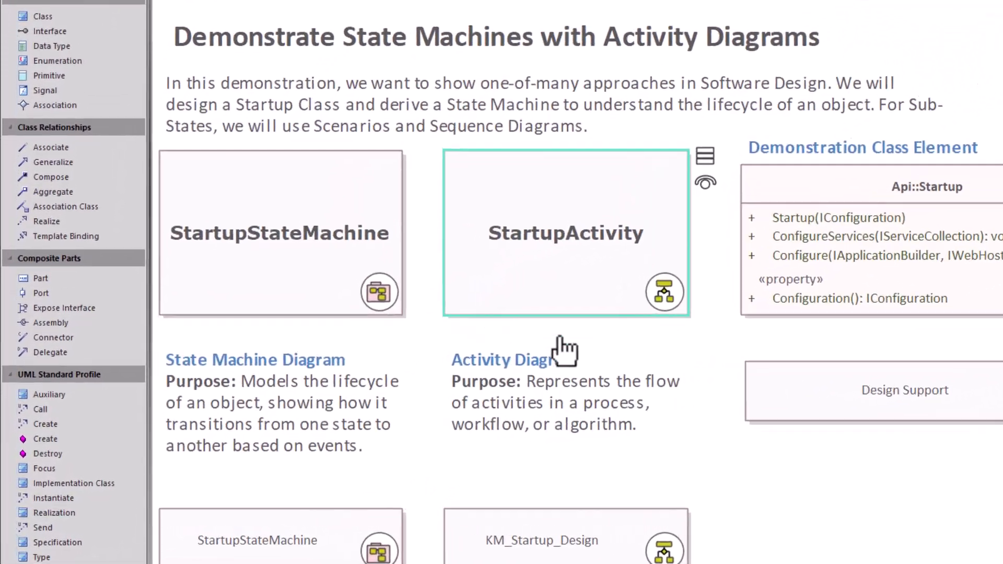
{"action": "left_click", "coordinate": [224, 412]}
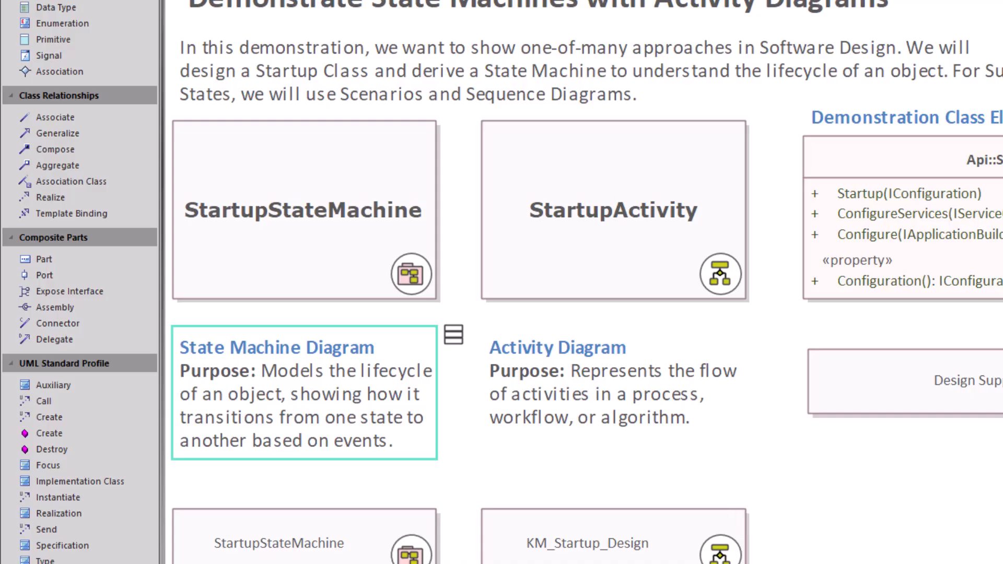
Open the Api::Startup source code again and examine its constructor, ConfigureServices and Configure methods
{"action": "left_click", "coordinate": [991, 158]}
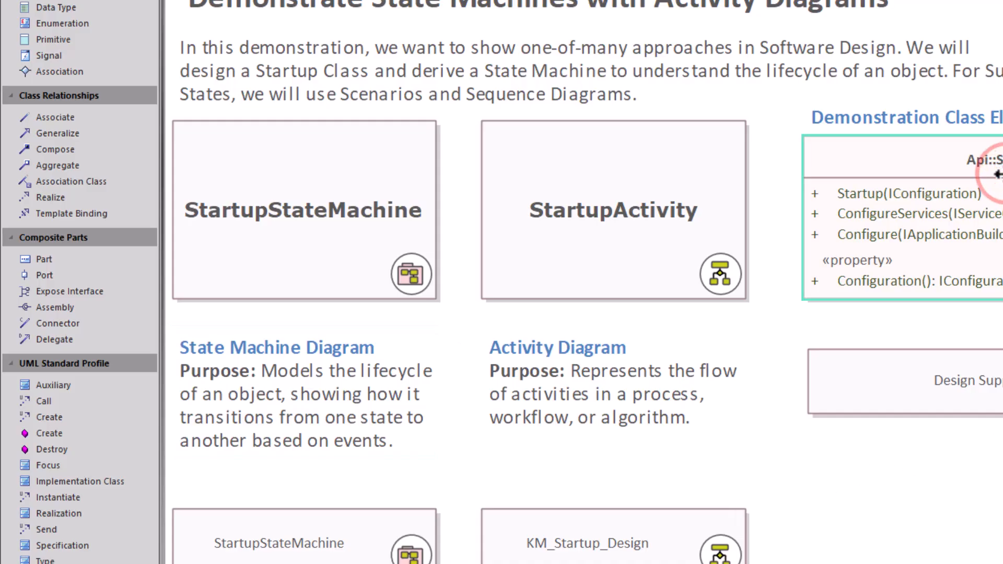
{"action": "key", "text": "F12"}
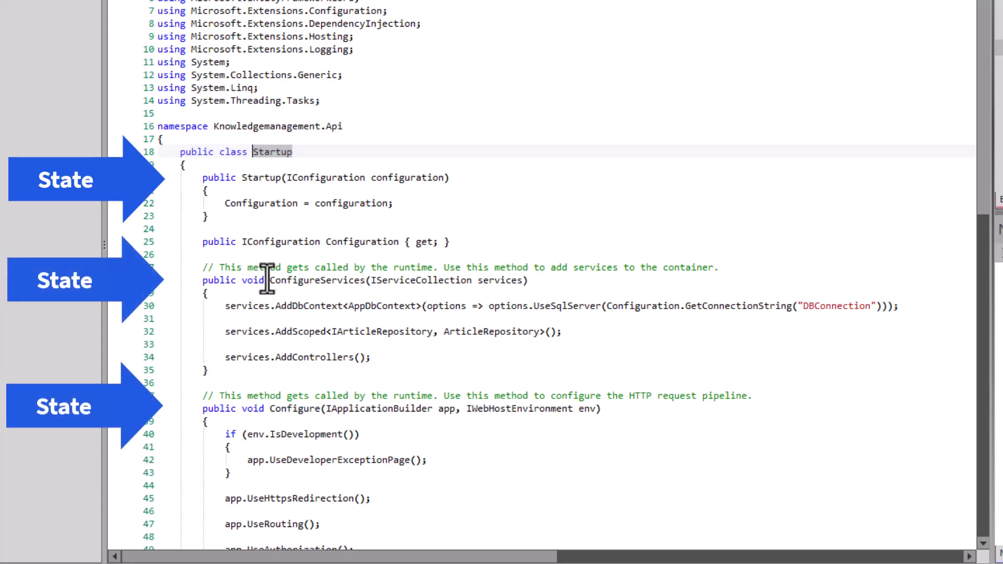
{"action": "left_click", "coordinate": [263, 178]}
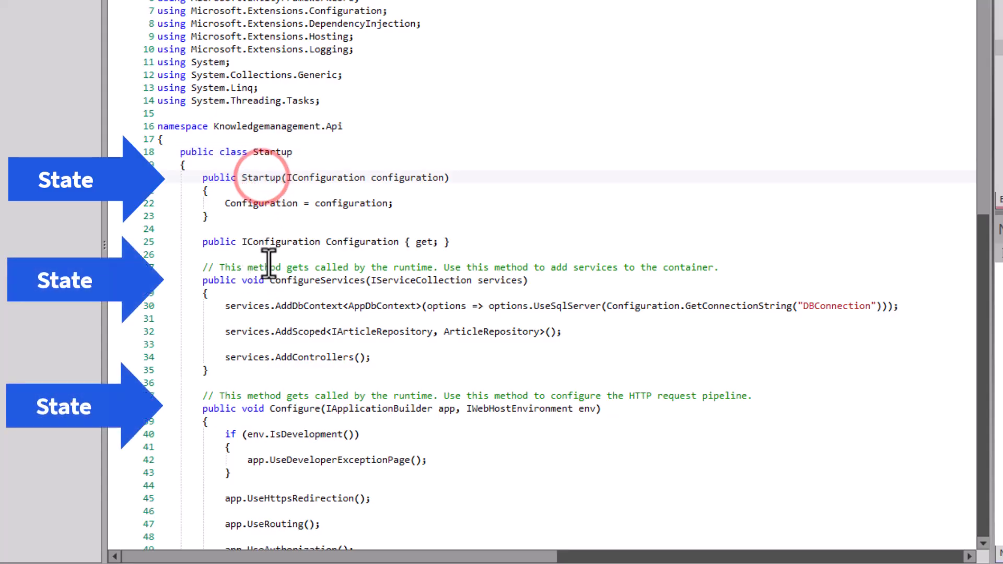
{"action": "left_click", "coordinate": [273, 279]}
{"action": "left_click", "coordinate": [287, 408]}
{"action": "scroll", "coordinate": [286, 407], "scroll_direction": "down", "scroll_amount": 1}
{"action": "scroll", "coordinate": [287, 407], "scroll_direction": "down", "scroll_amount": 3}
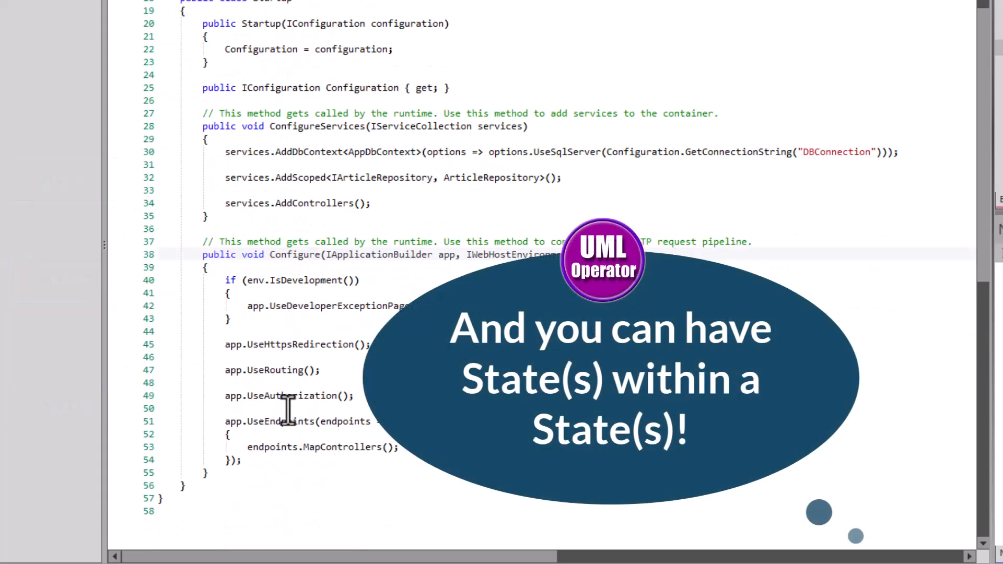
{"action": "scroll", "coordinate": [287, 410], "scroll_direction": "up", "scroll_amount": 4}
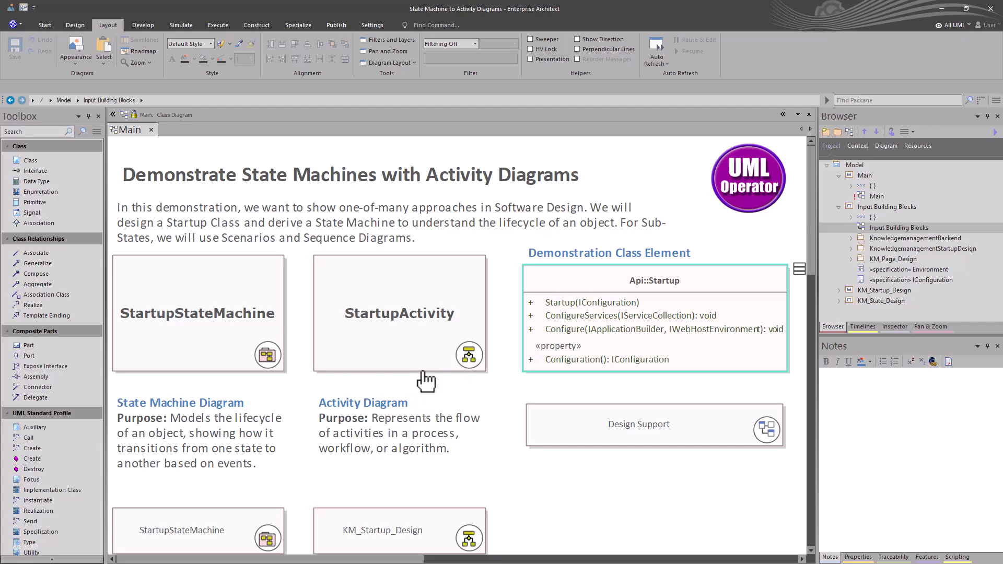
Open the StartupActivity diagram and review the Startup Process activity's properties and scenarios without saving
{"action": "double_click", "coordinate": [390, 339]}
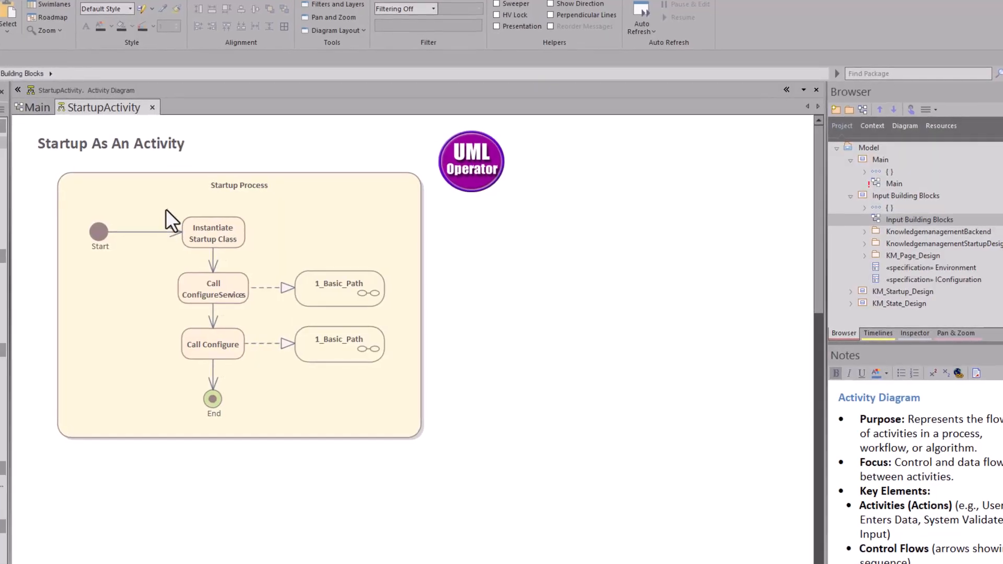
{"action": "left_click", "coordinate": [152, 186]}
{"action": "double_click", "coordinate": [151, 185]}
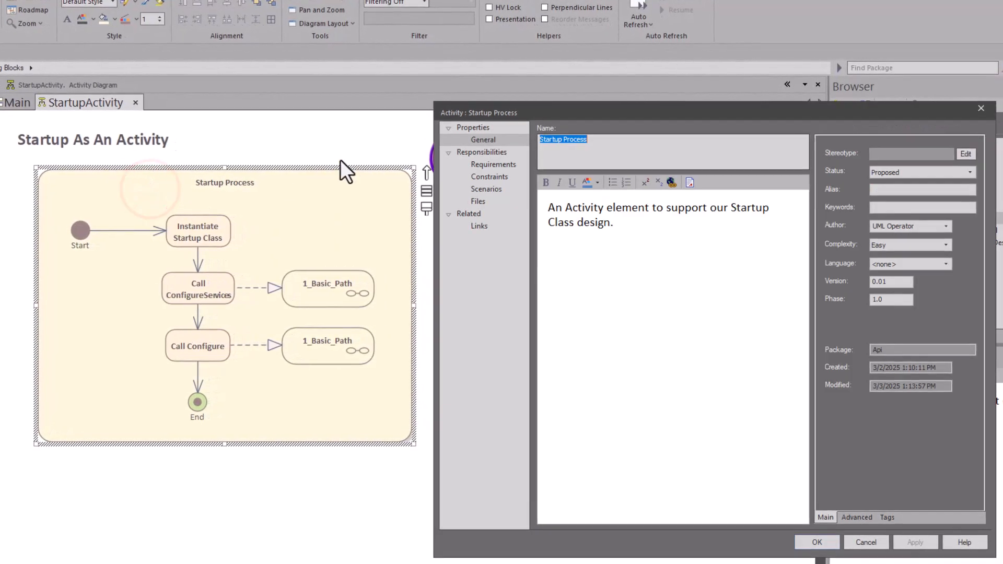
{"action": "left_click", "coordinate": [477, 189]}
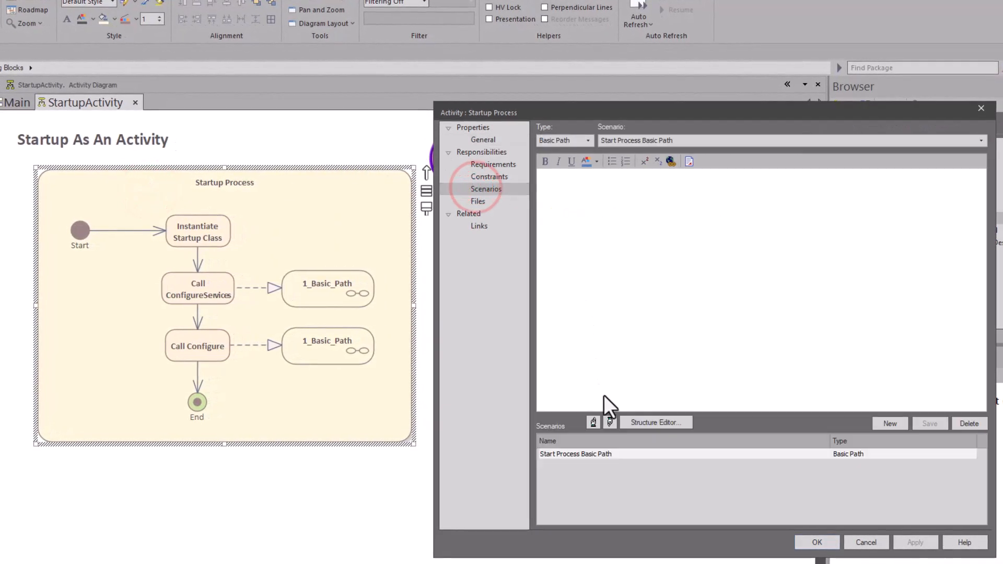
{"action": "left_click", "coordinate": [876, 542]}
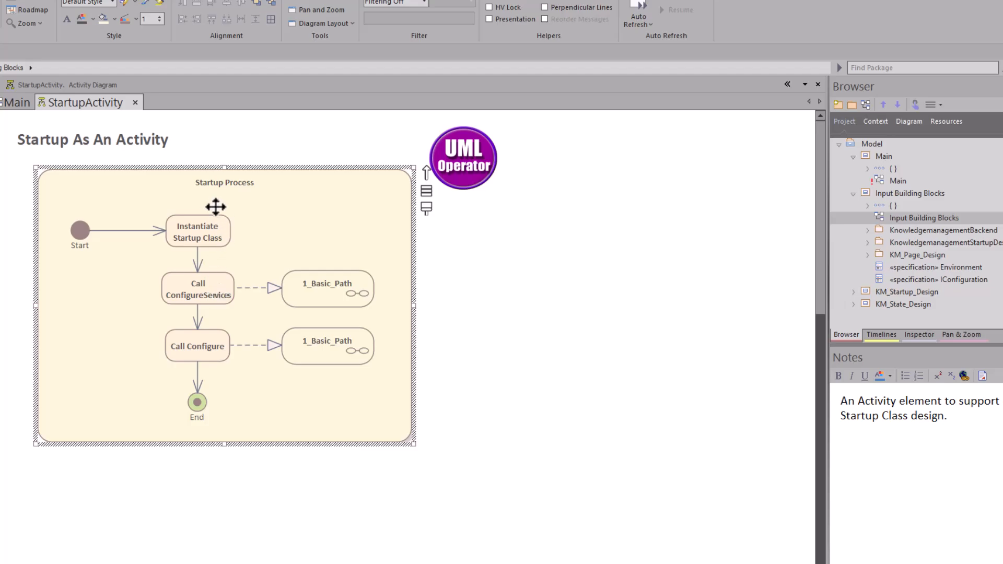
Select the actions in the Startup Process and open the properties of the Call ConfigureServices action
{"action": "left_click", "coordinate": [224, 184]}
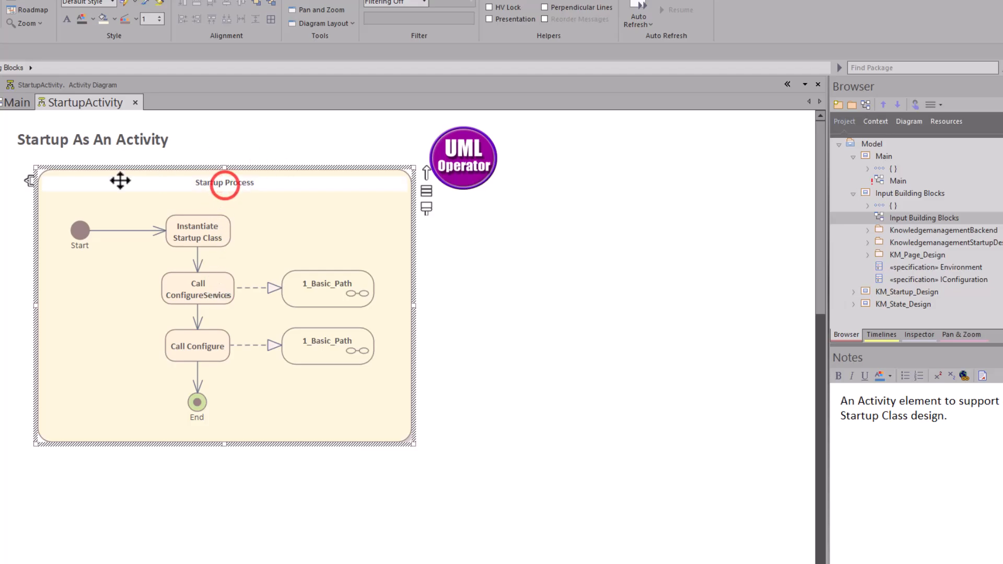
{"action": "left_click", "coordinate": [201, 225]}
{"action": "left_click", "coordinate": [197, 283]}
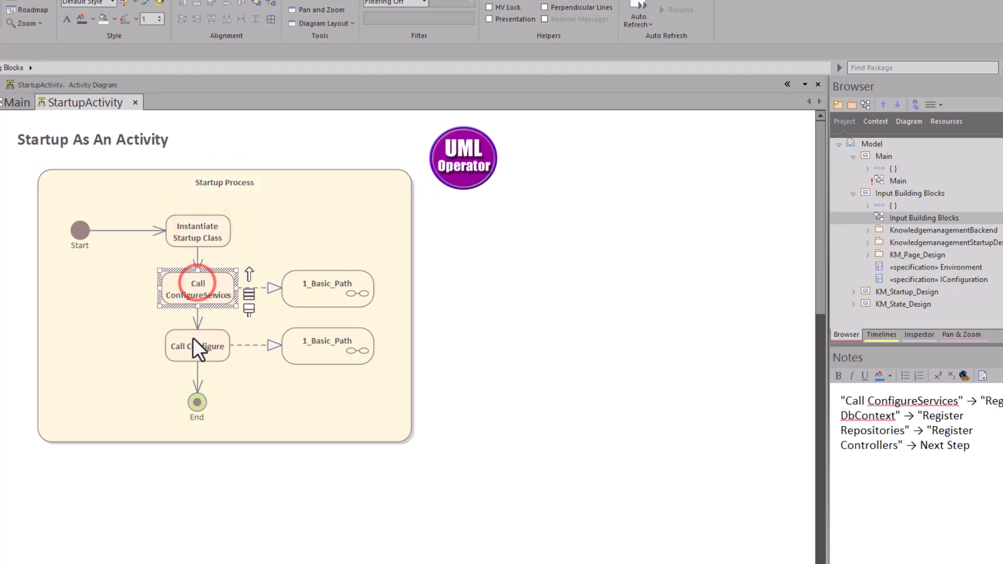
{"action": "left_click", "coordinate": [191, 338]}
{"action": "left_click", "coordinate": [201, 285]}
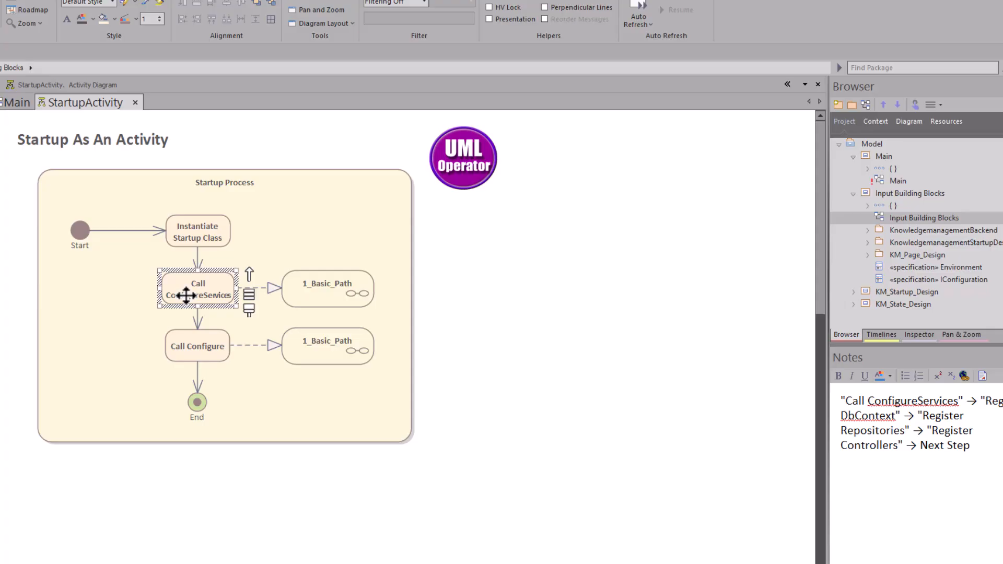
{"action": "double_click", "coordinate": [185, 295]}
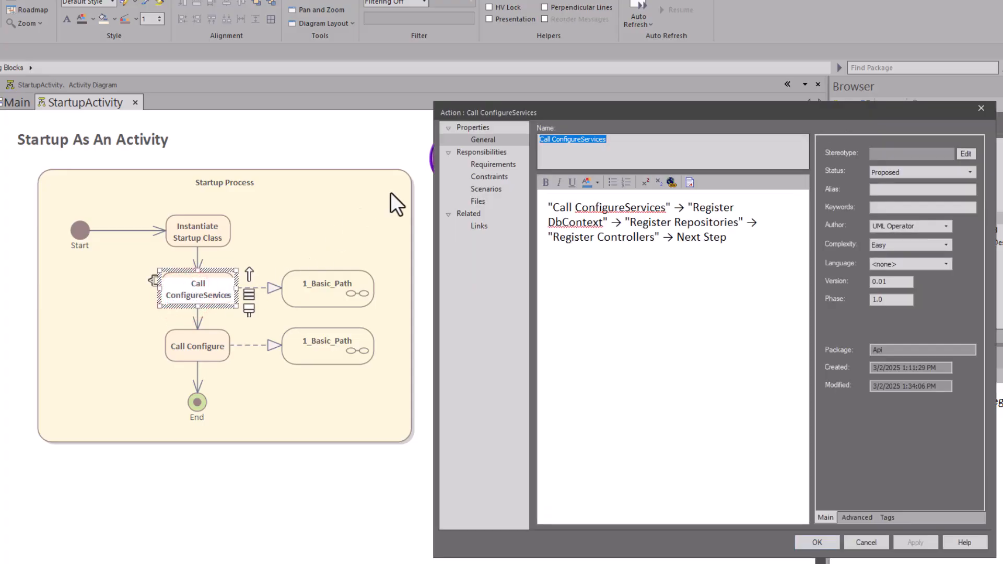
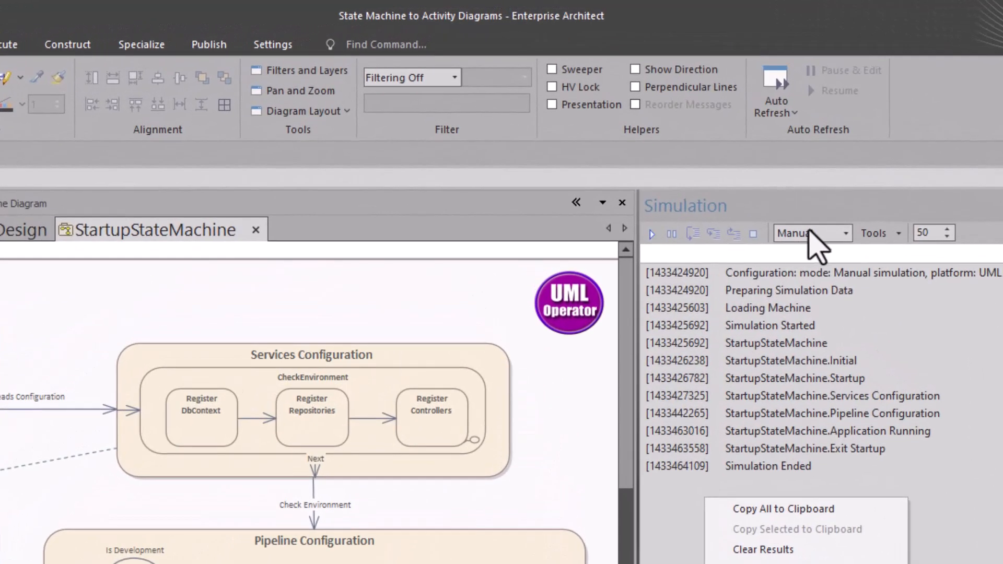
Run a manual simulation of the StartupStateMachine, branching from Services Configuration to Pipeline Configuration and then to Application Running
{"action": "left_click", "coordinate": [846, 233]}
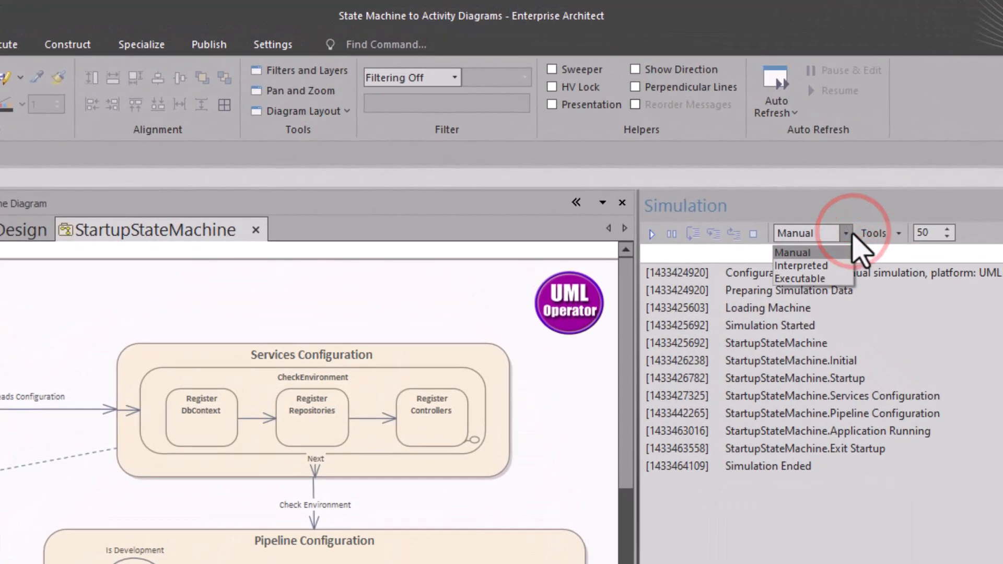
{"action": "left_click", "coordinate": [843, 233]}
{"action": "left_click", "coordinate": [651, 233]}
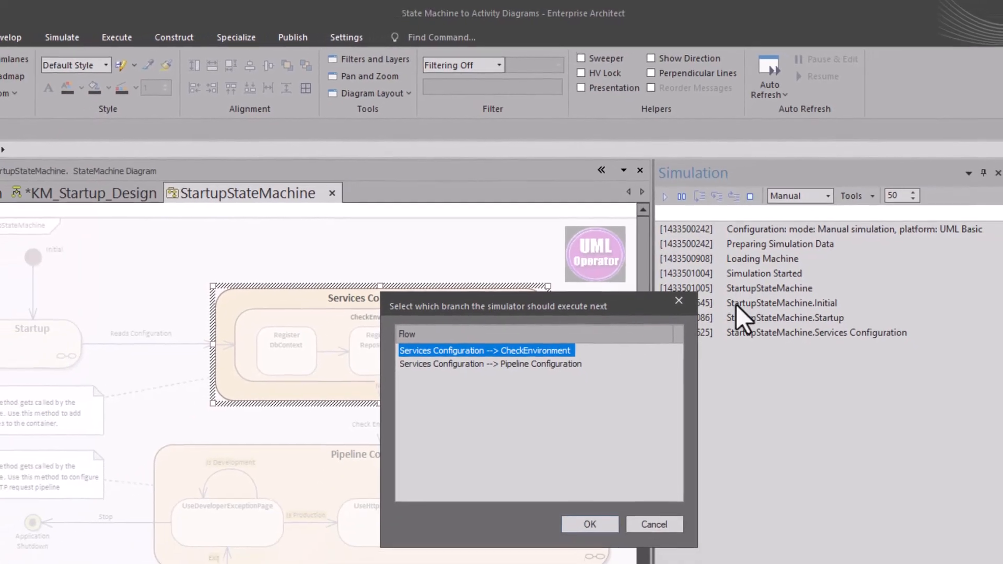
{"action": "left_click_drag", "start_coordinate": [639, 299], "coordinate": [922, 392]}
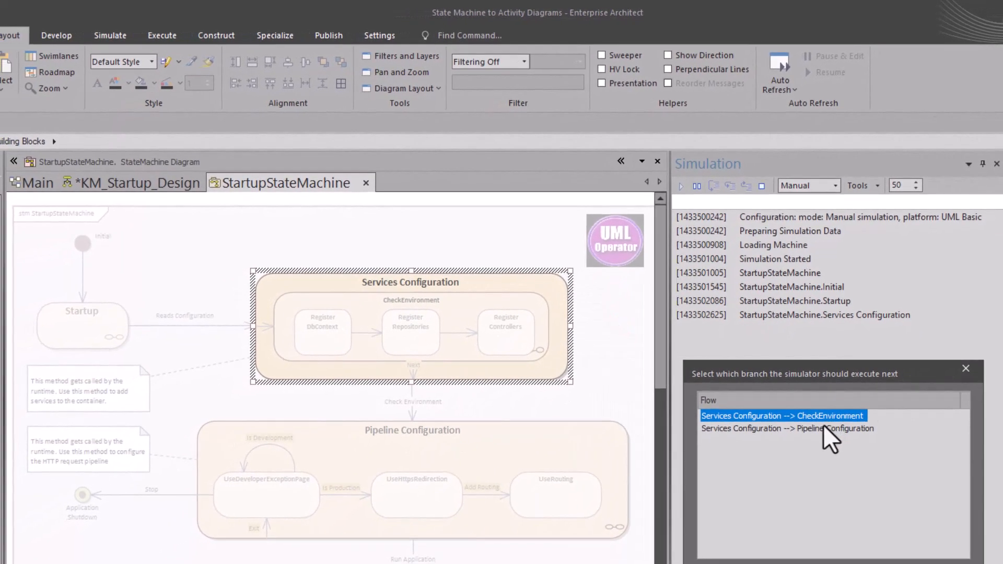
{"action": "left_click", "coordinate": [820, 427]}
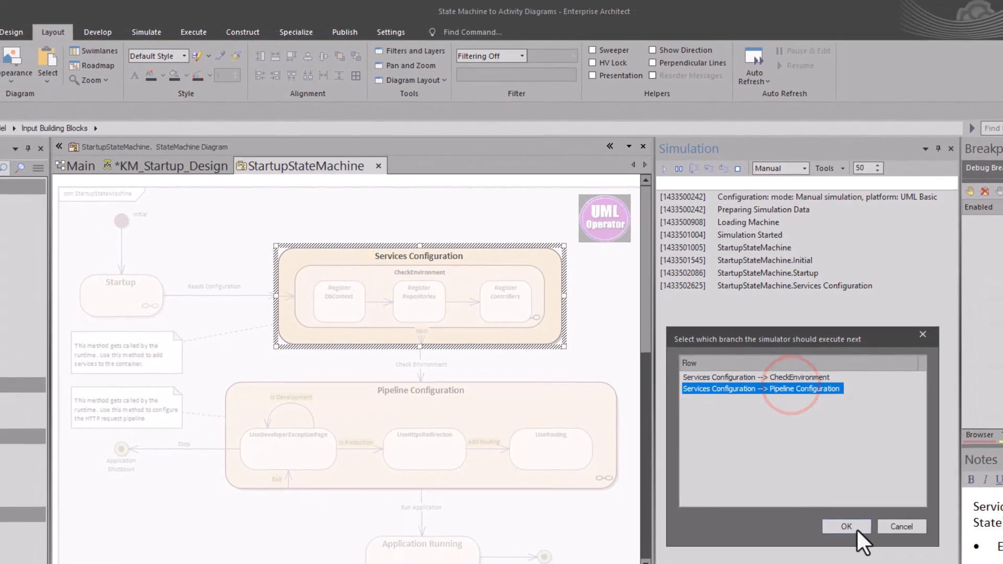
{"action": "left_click", "coordinate": [890, 563]}
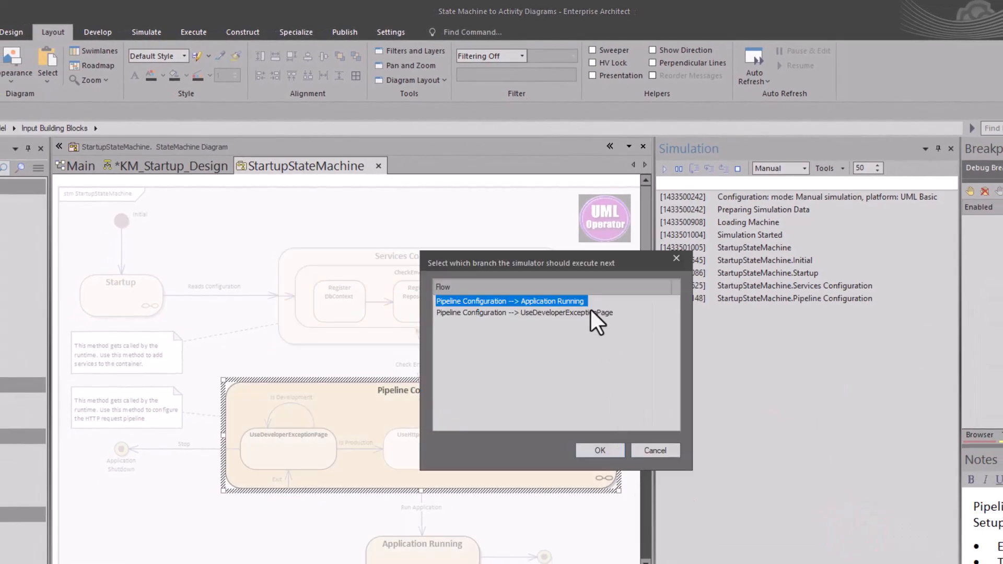
{"action": "left_click", "coordinate": [596, 448]}
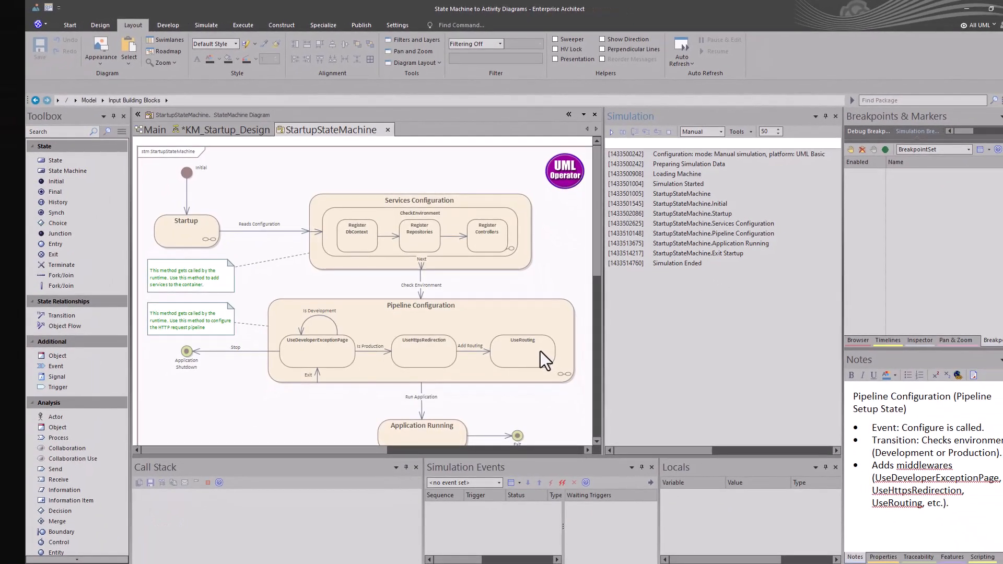
Restart the manual simulation, stepping through CheckEnvironment before branching from Services Configuration to Pipeline Configuration
{"action": "left_click", "coordinate": [666, 264]}
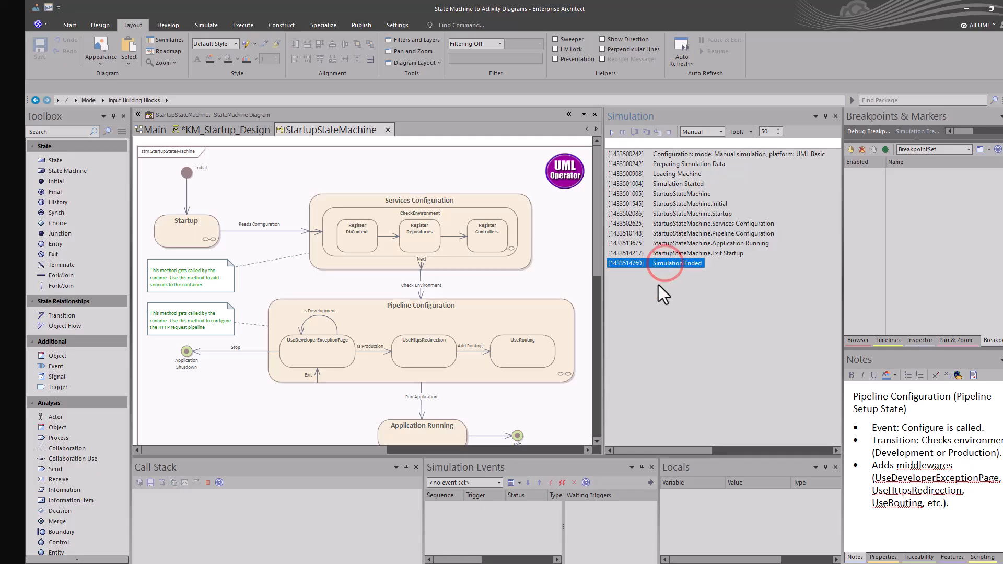
{"action": "right_click", "coordinate": [652, 302]}
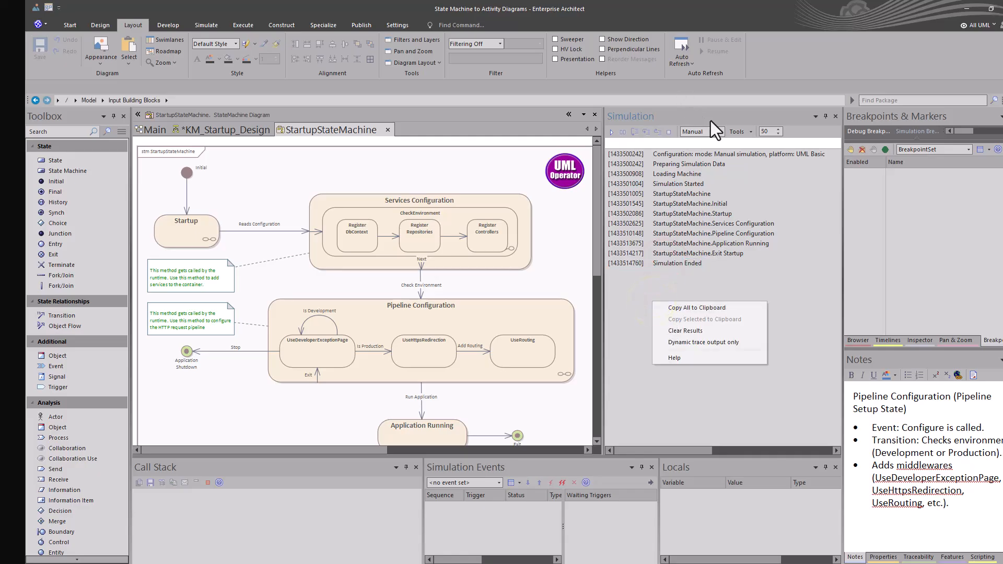
{"action": "left_click", "coordinate": [666, 130]}
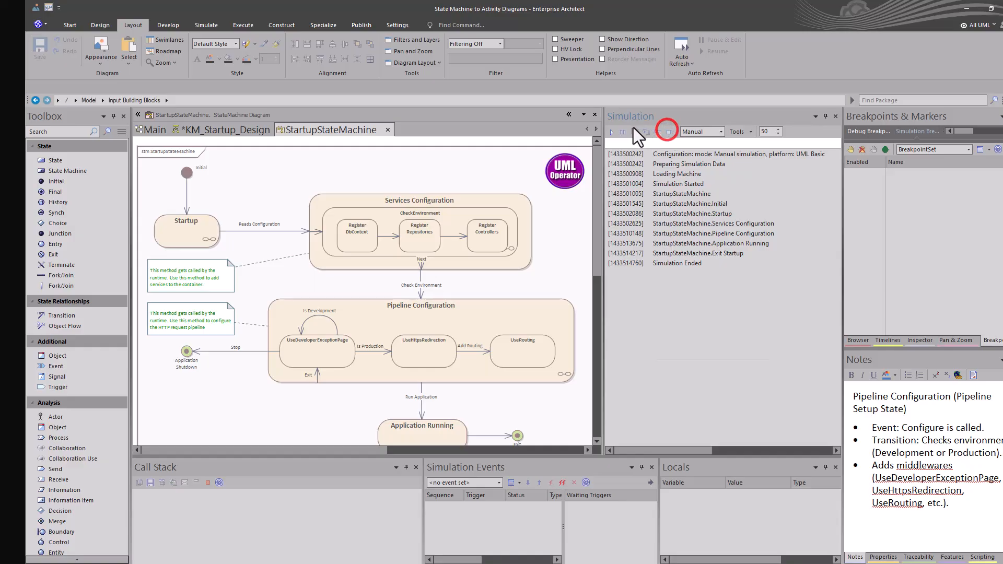
{"action": "left_click", "coordinate": [613, 130]}
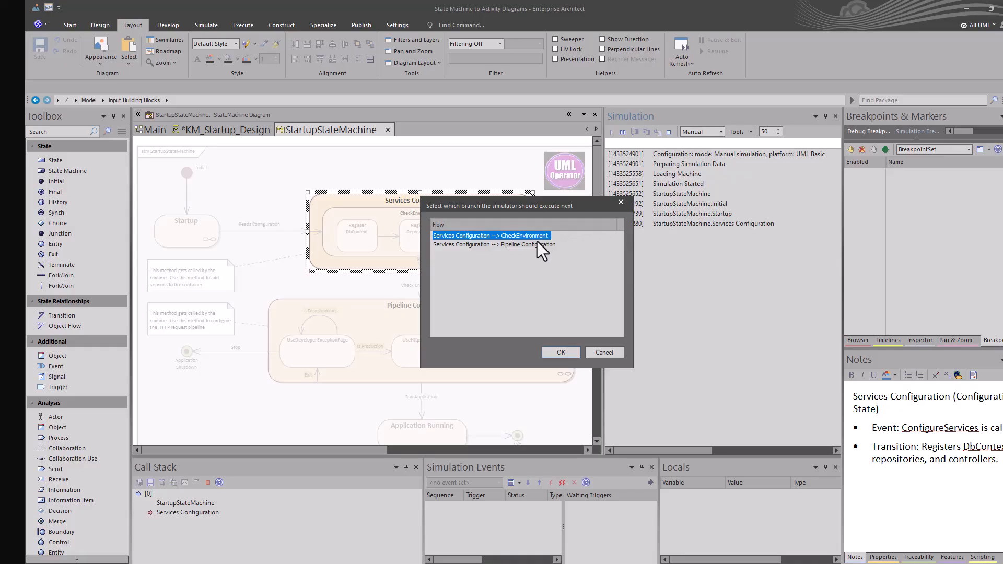
{"action": "left_click", "coordinate": [557, 353]}
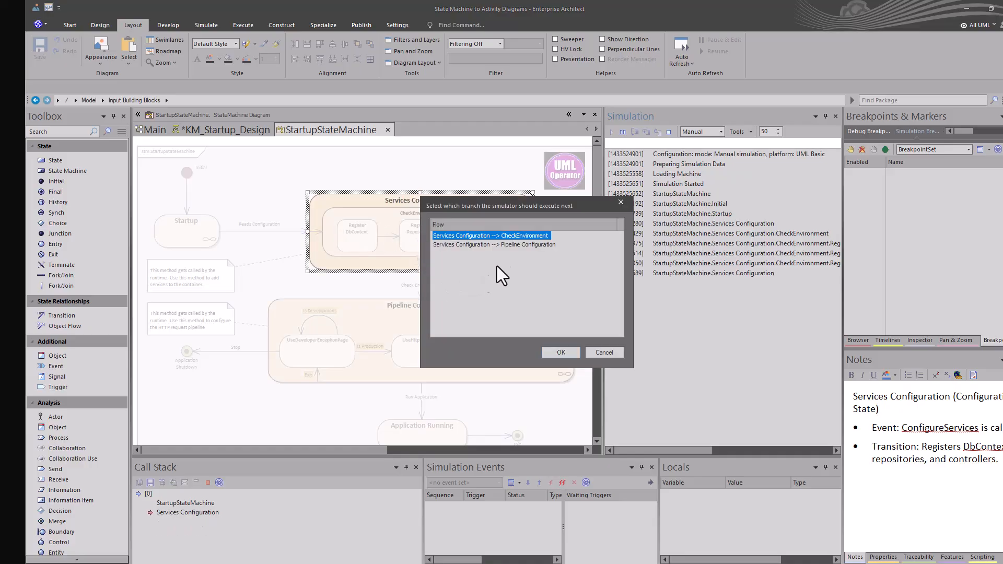
{"action": "left_click", "coordinate": [509, 244]}
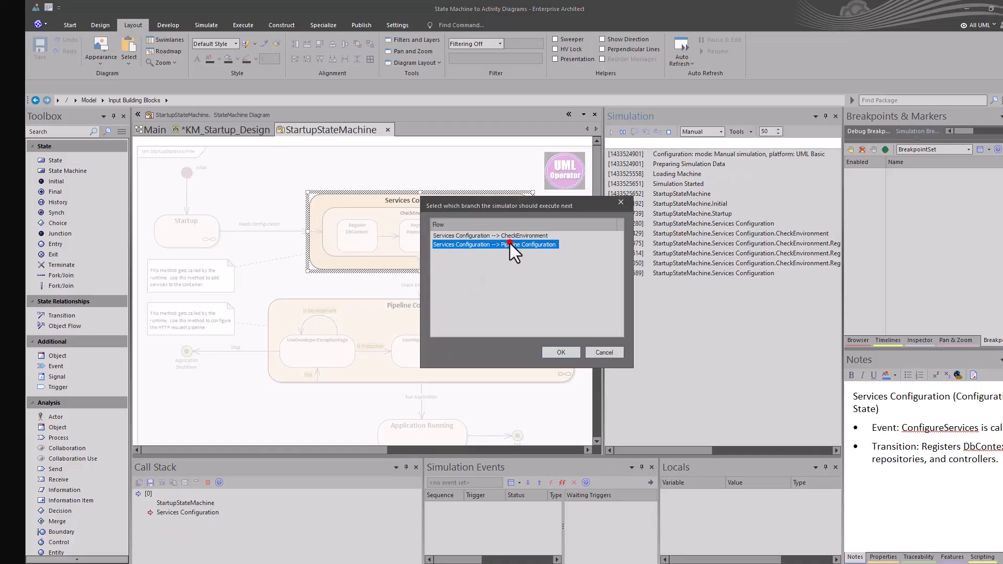
{"action": "left_click", "coordinate": [551, 351]}
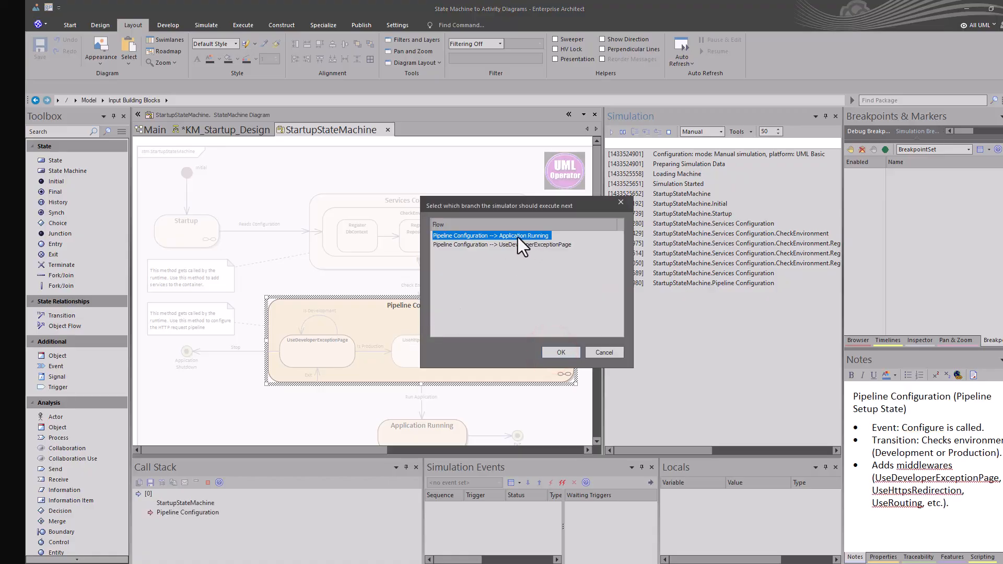
Continue the simulation through UseDeveloperExceptionPage, looping back to it once, then end at Application Shutdown
{"action": "left_click", "coordinate": [509, 244]}
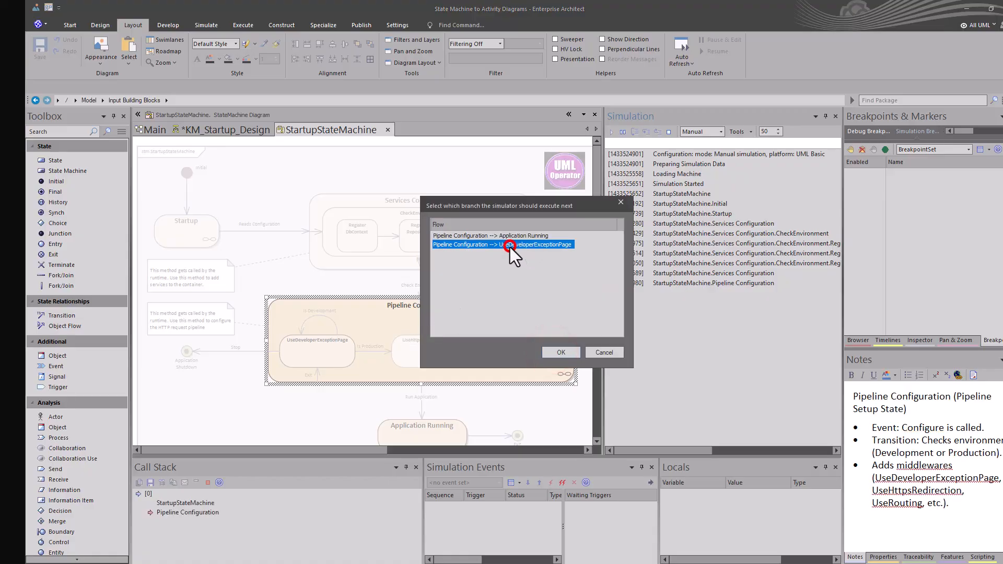
{"action": "left_click", "coordinate": [553, 352]}
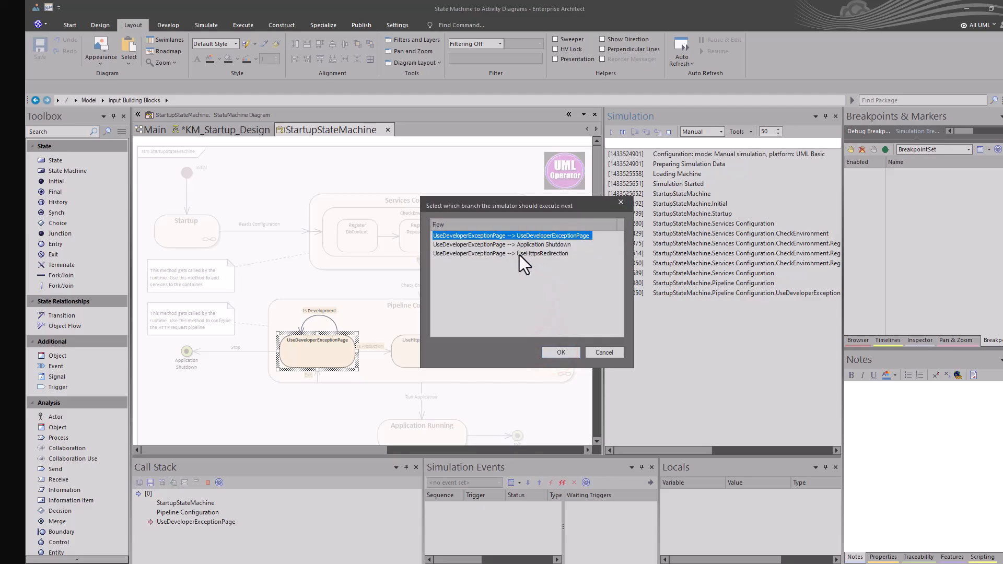
{"action": "left_click", "coordinate": [537, 235]}
{"action": "left_click", "coordinate": [557, 353]}
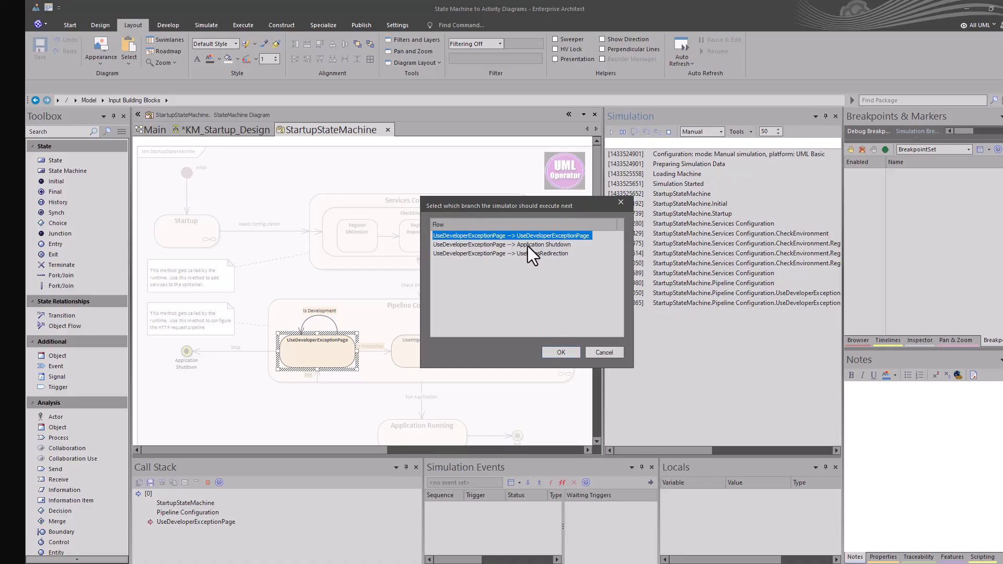
{"action": "left_click", "coordinate": [528, 245]}
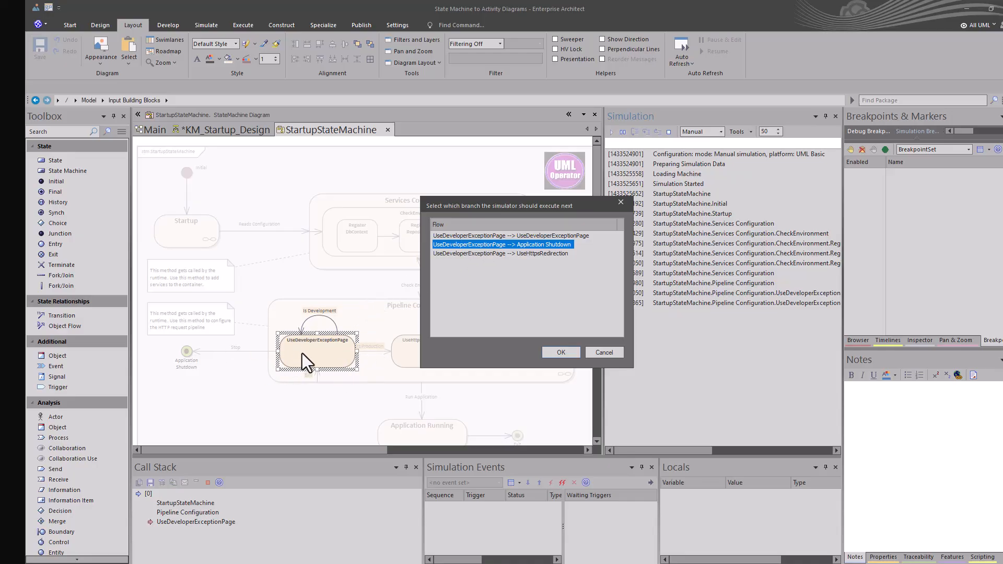
{"action": "left_click", "coordinate": [562, 353]}
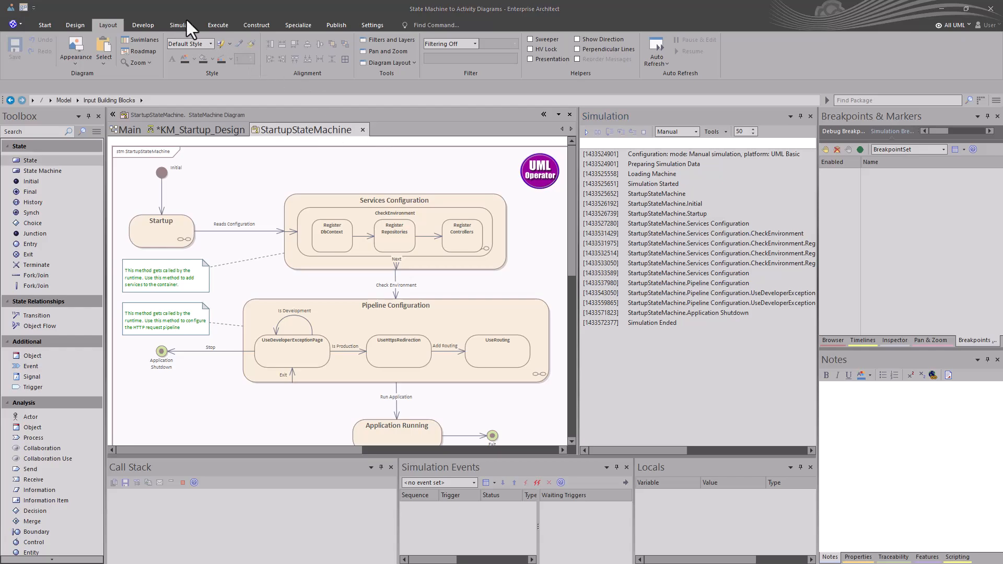
Apply the Common workspace layout and switch to the KM_Startup_Design diagram
{"action": "left_click", "coordinate": [23, 8]}
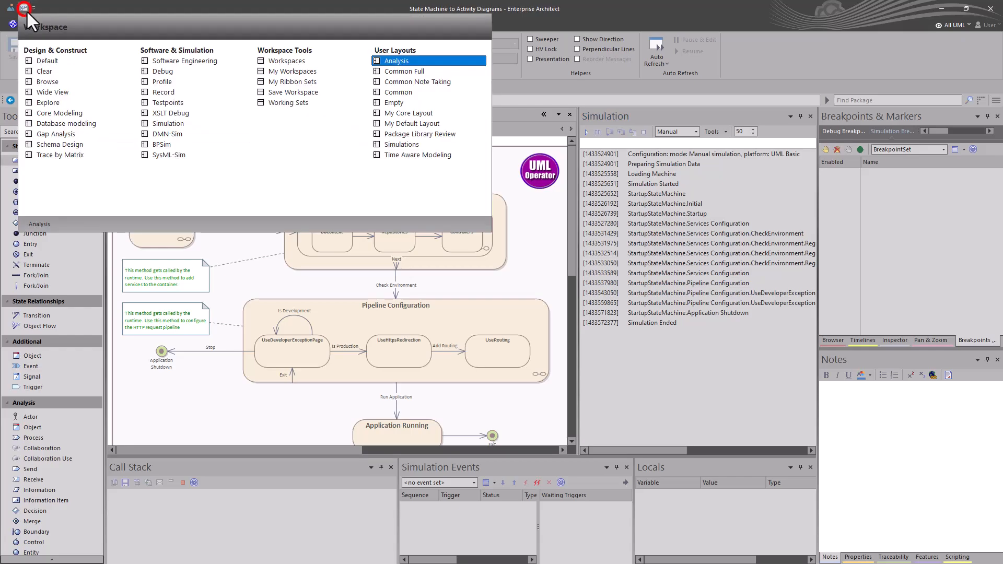
{"action": "left_click", "coordinate": [389, 93]}
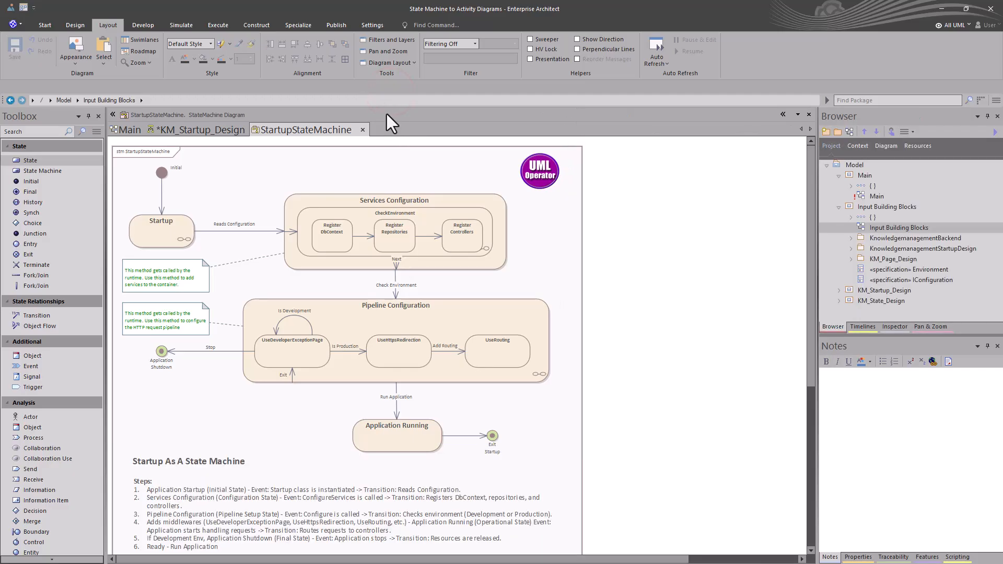
{"action": "left_click", "coordinate": [229, 130]}
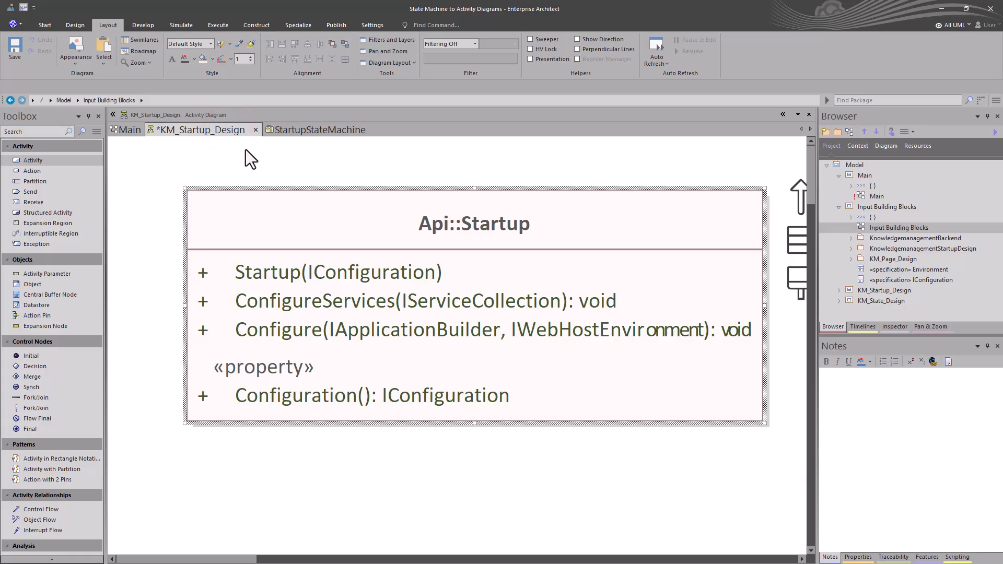
Open the Api::Startup class's source code and scroll through its methods
{"action": "left_click", "coordinate": [358, 241]}
{"action": "key", "text": "F12"}
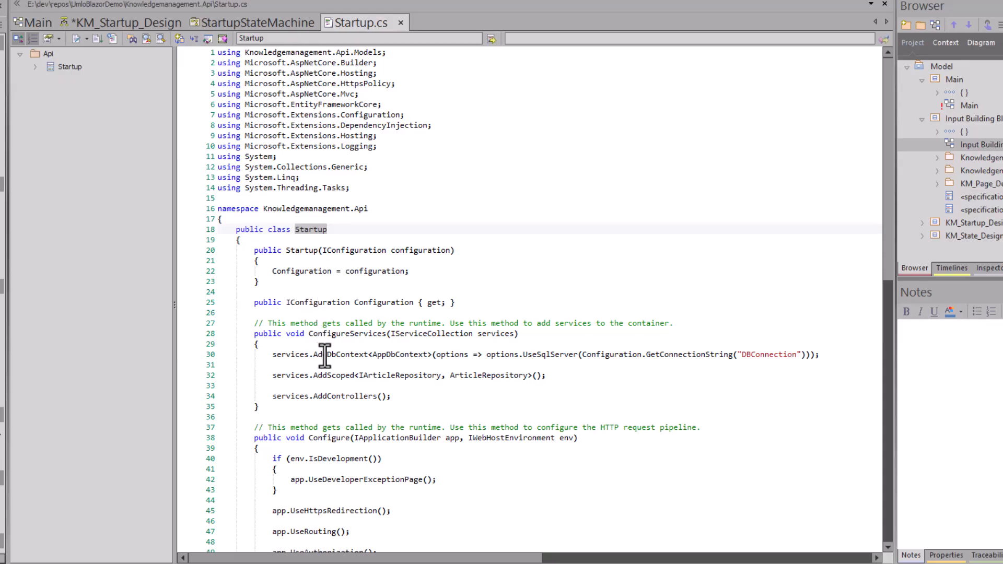
{"action": "scroll", "coordinate": [339, 384], "scroll_direction": "down", "scroll_amount": 1}
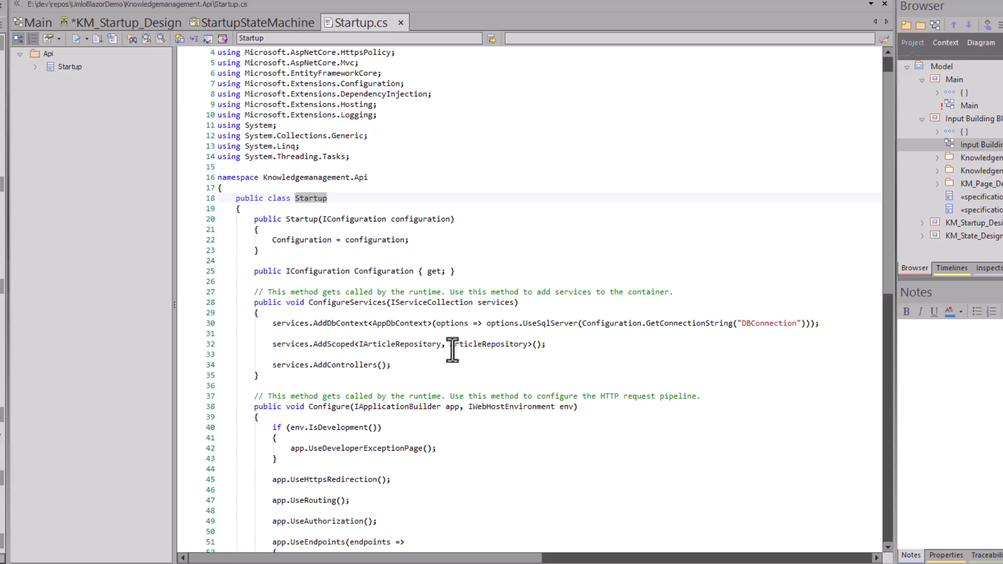
{"action": "scroll", "coordinate": [347, 366], "scroll_direction": "down", "scroll_amount": 2}
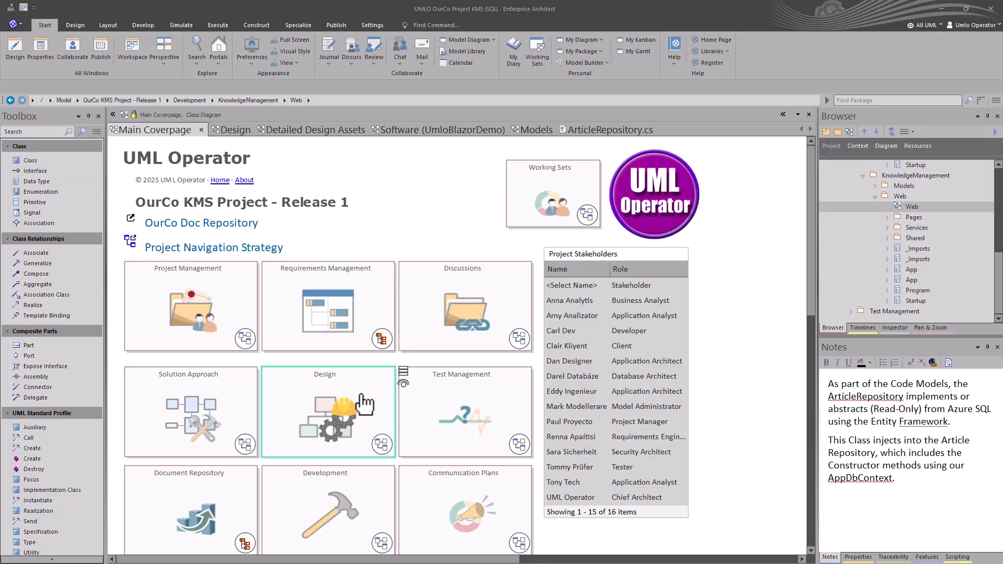
Navigate from the Main Coverpage through Design, Detailed Design Assets and DD Software to the Models class diagram
{"action": "double_click", "coordinate": [359, 404]}
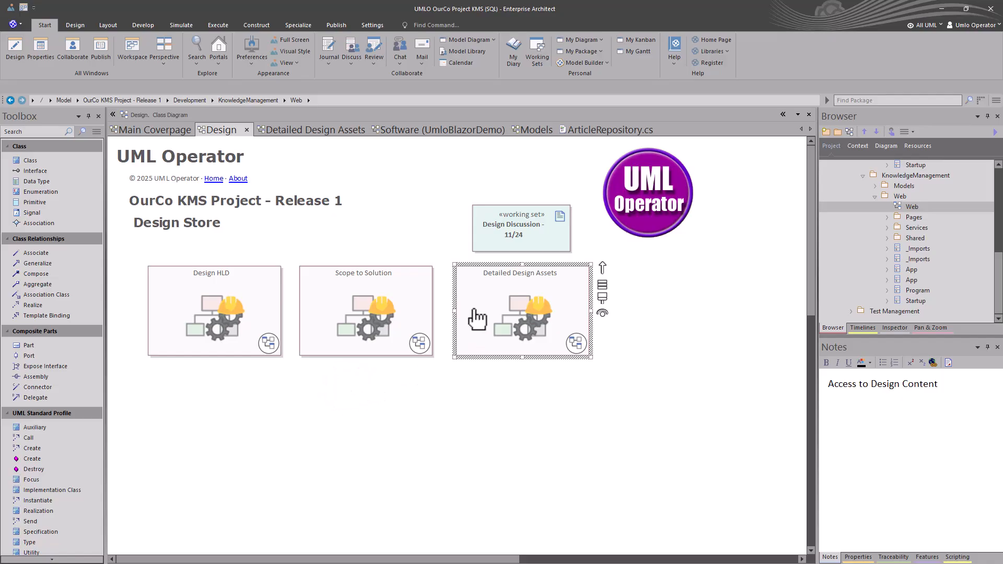
{"action": "double_click", "coordinate": [475, 294]}
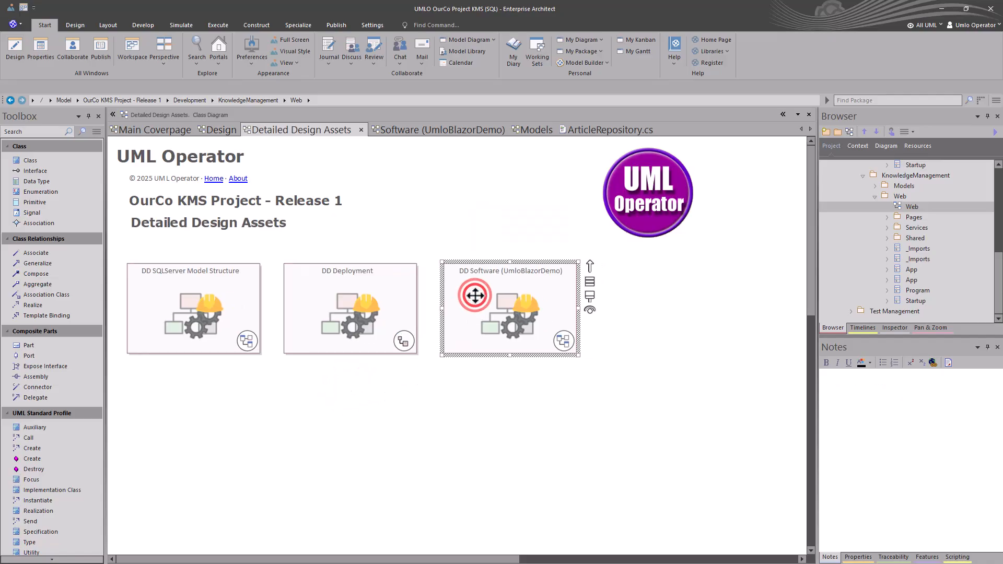
{"action": "double_click", "coordinate": [474, 295]}
{"action": "double_click", "coordinate": [380, 327]}
{"action": "double_click", "coordinate": [373, 292]}
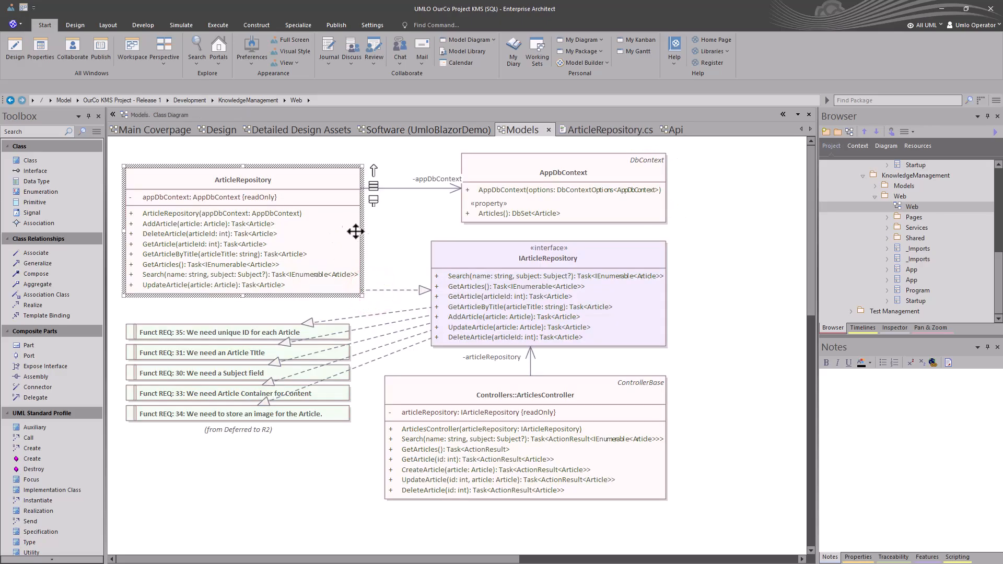
Open the ArticleRepository class's source code, scroll through its generated methods, and close the code tab
{"action": "left_click", "coordinate": [311, 188]}
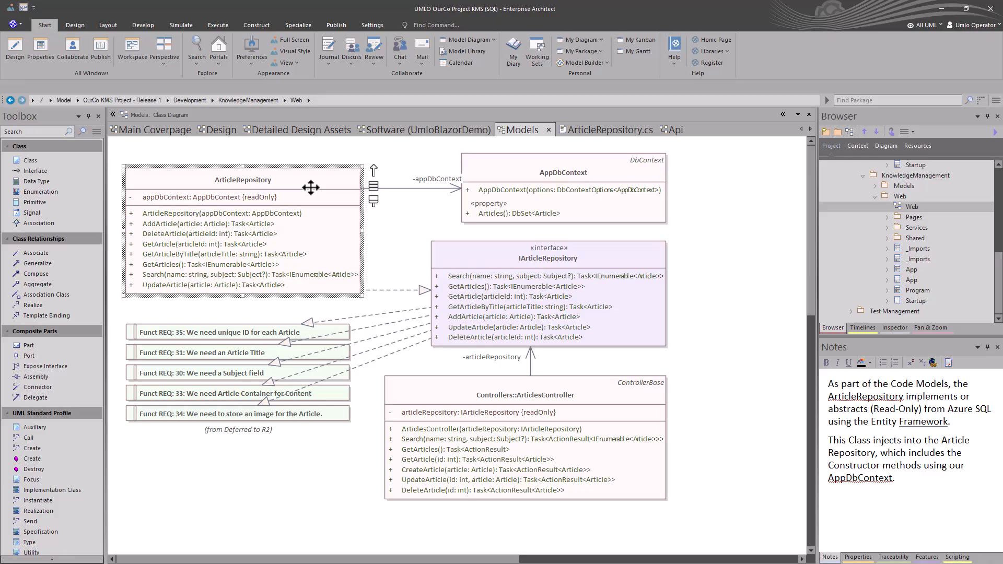
{"action": "key", "text": "F12"}
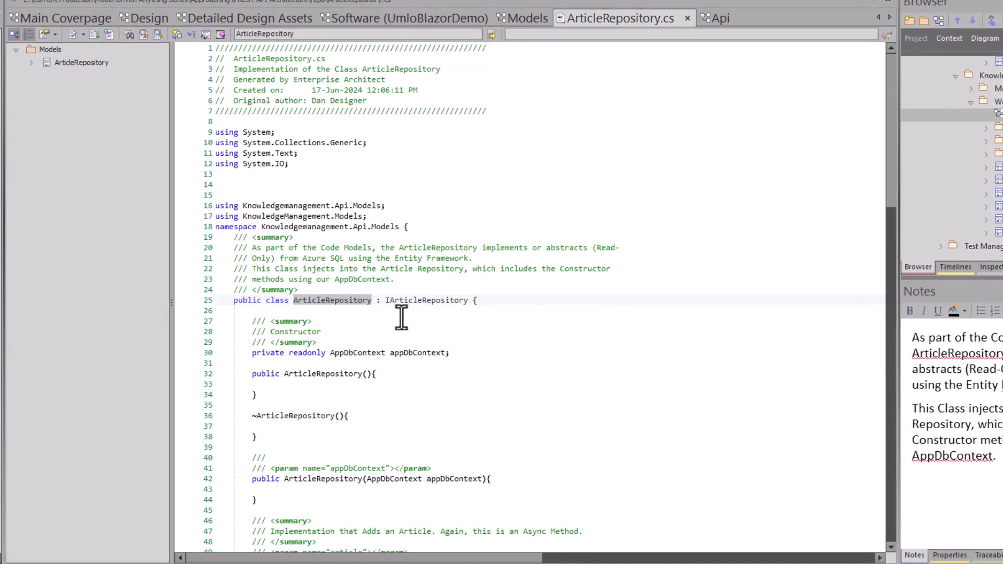
{"action": "scroll", "coordinate": [401, 317], "scroll_direction": "down", "scroll_amount": 1}
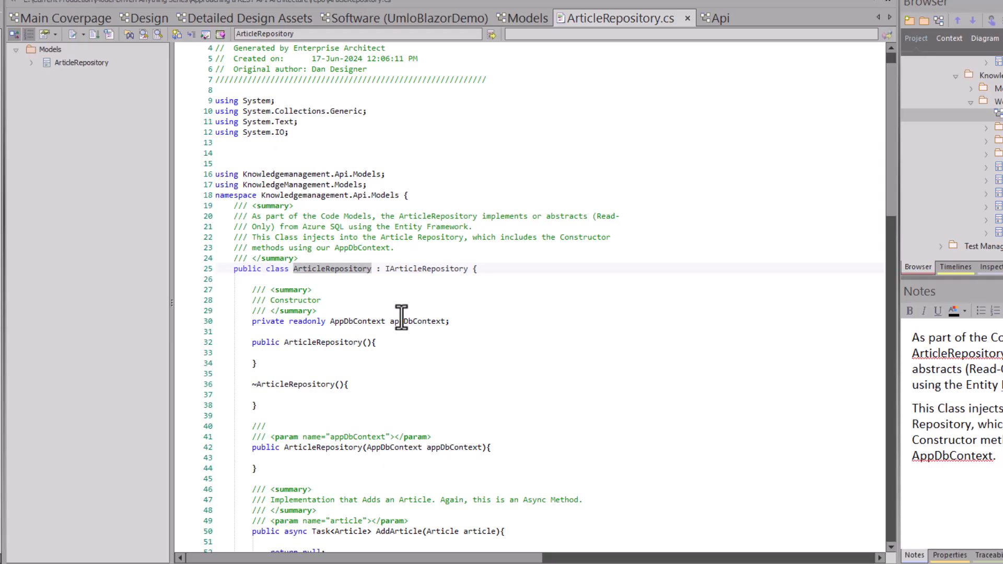
{"action": "scroll", "coordinate": [353, 202], "scroll_direction": "up", "scroll_amount": 1}
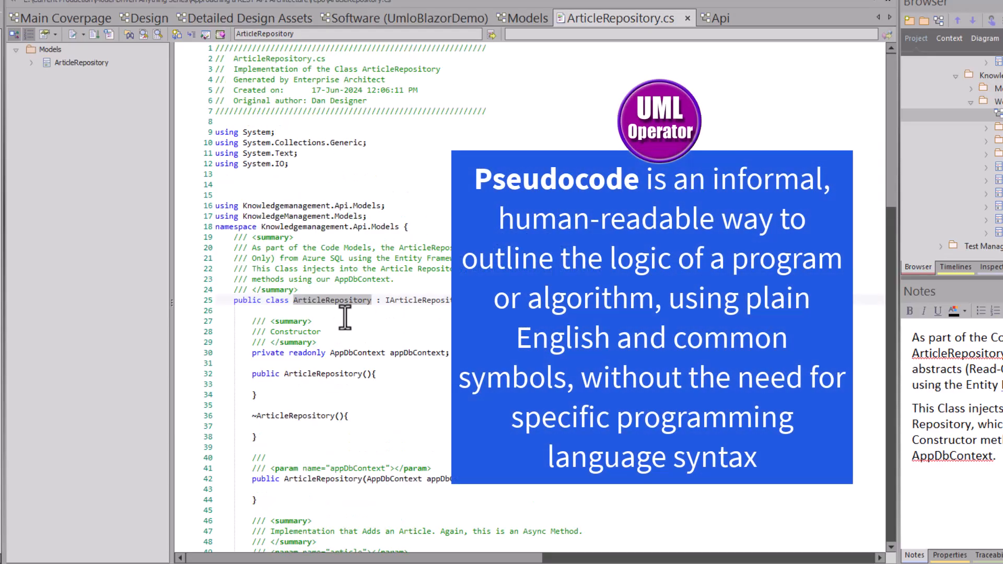
{"action": "scroll", "coordinate": [345, 317], "scroll_direction": "down", "scroll_amount": 2}
{"action": "scroll", "coordinate": [321, 266], "scroll_direction": "down", "scroll_amount": 6}
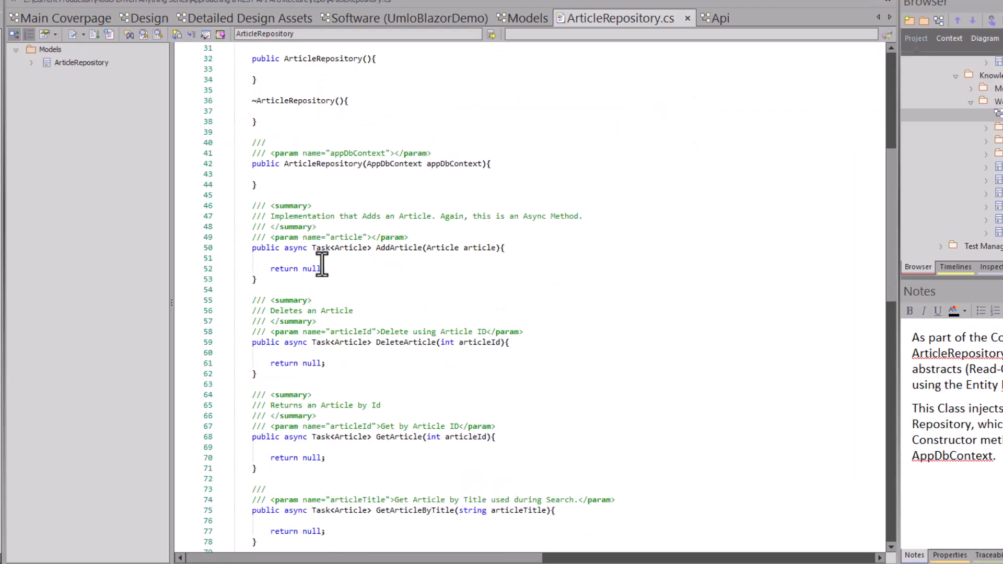
{"action": "scroll", "coordinate": [321, 265], "scroll_direction": "down", "scroll_amount": 7}
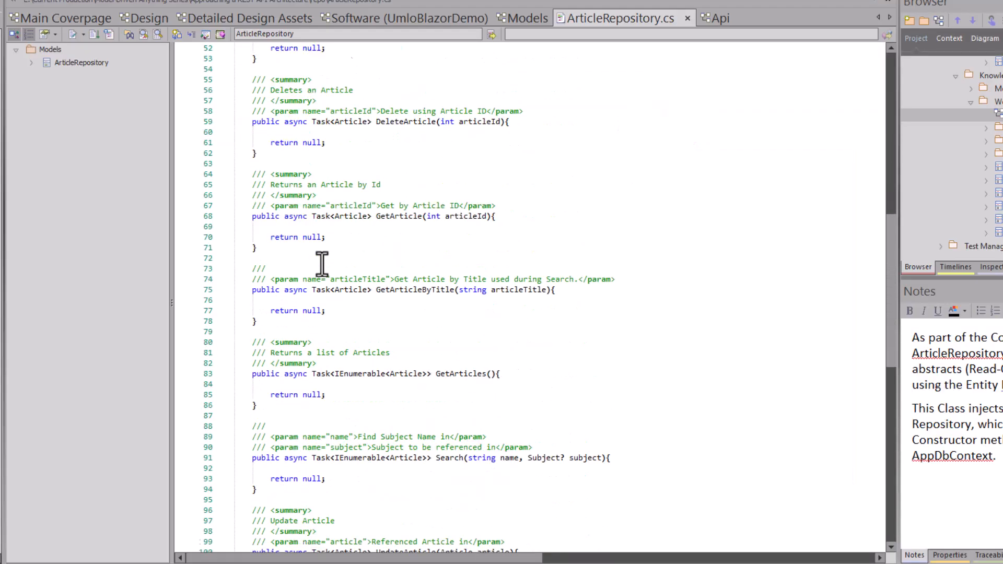
{"action": "scroll", "coordinate": [321, 265], "scroll_direction": "down", "scroll_amount": 2}
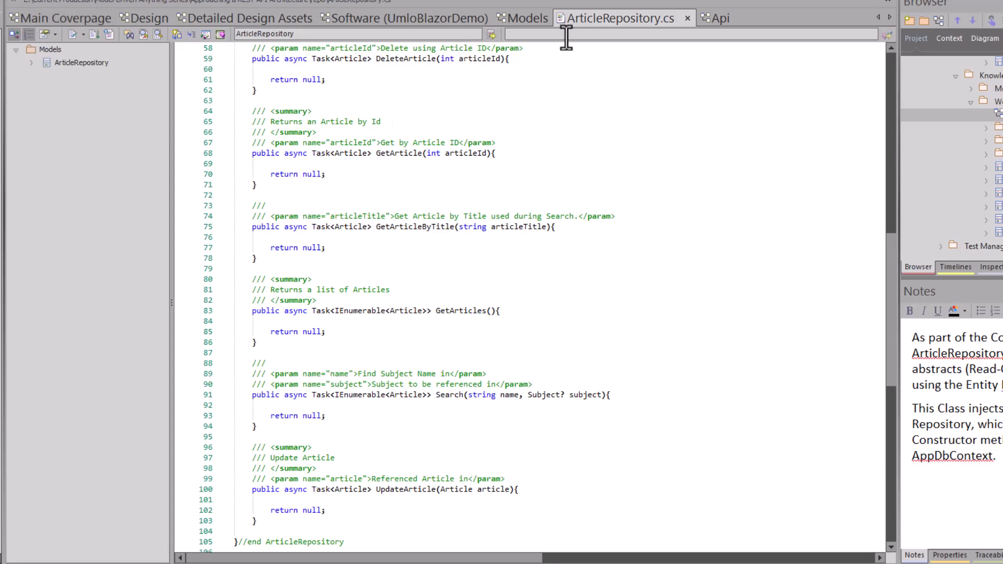
{"action": "left_click", "coordinate": [686, 18]}
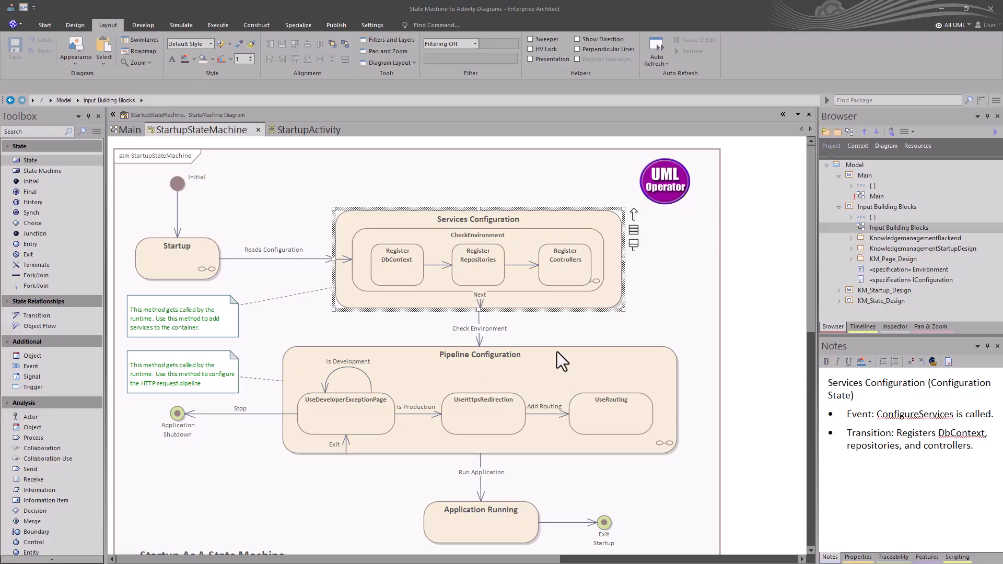
Open the composite sequence diagram linked to the CheckEnvironment state in the Services Configuration state
{"action": "left_click", "coordinate": [516, 238]}
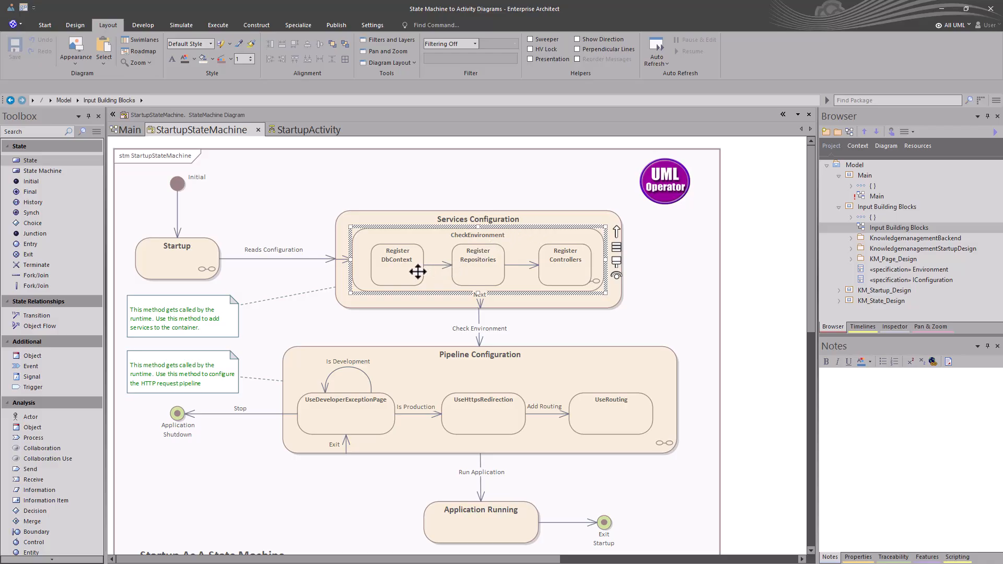
{"action": "right_click", "coordinate": [532, 238]}
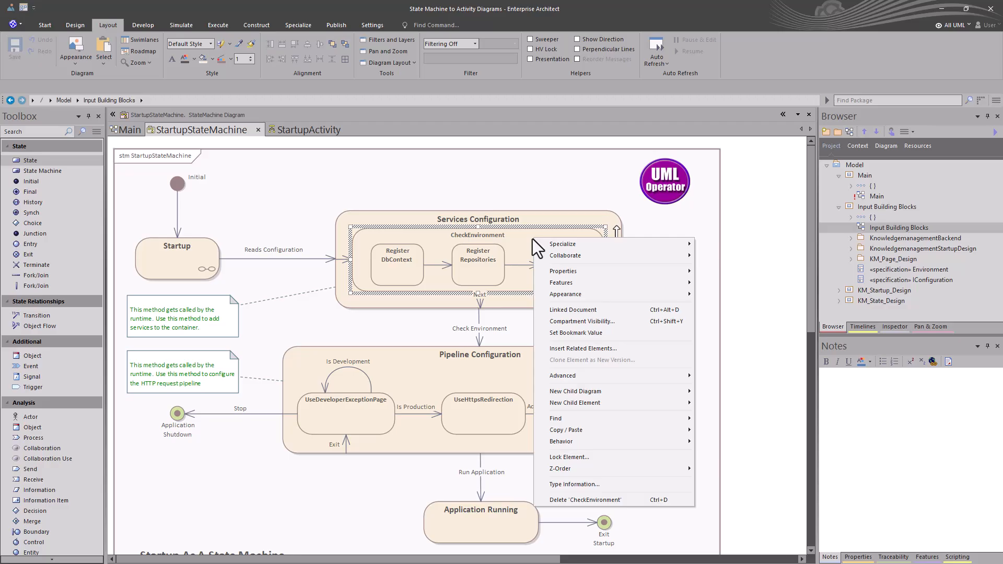
{"action": "mouse_move", "coordinate": [605, 391]}
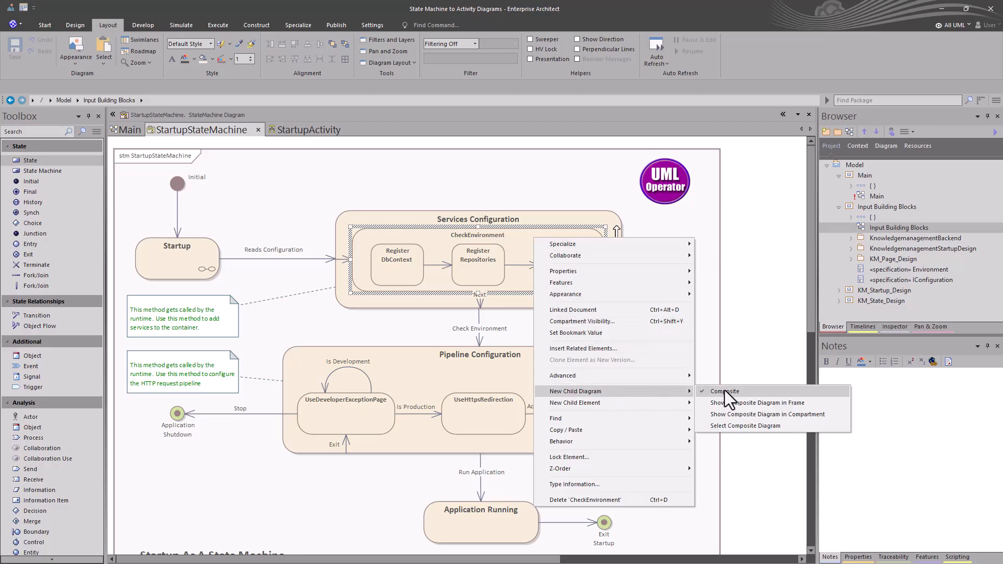
{"action": "left_click", "coordinate": [752, 356]}
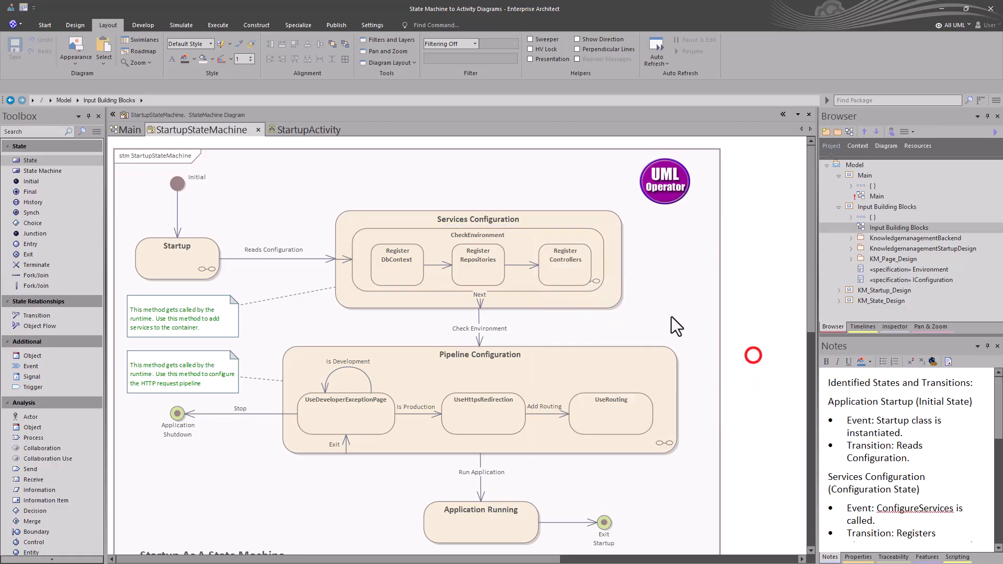
{"action": "double_click", "coordinate": [543, 239]}
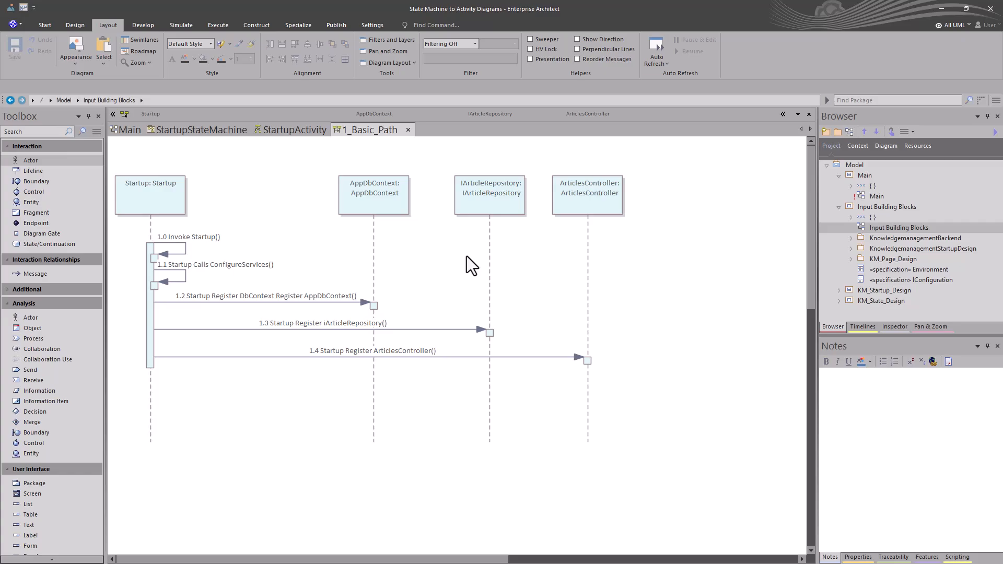
Open the Call ConfigureServices action's scenarios in the structure editor on the StartupActivity diagram and view its context references
{"action": "left_click", "coordinate": [293, 130]}
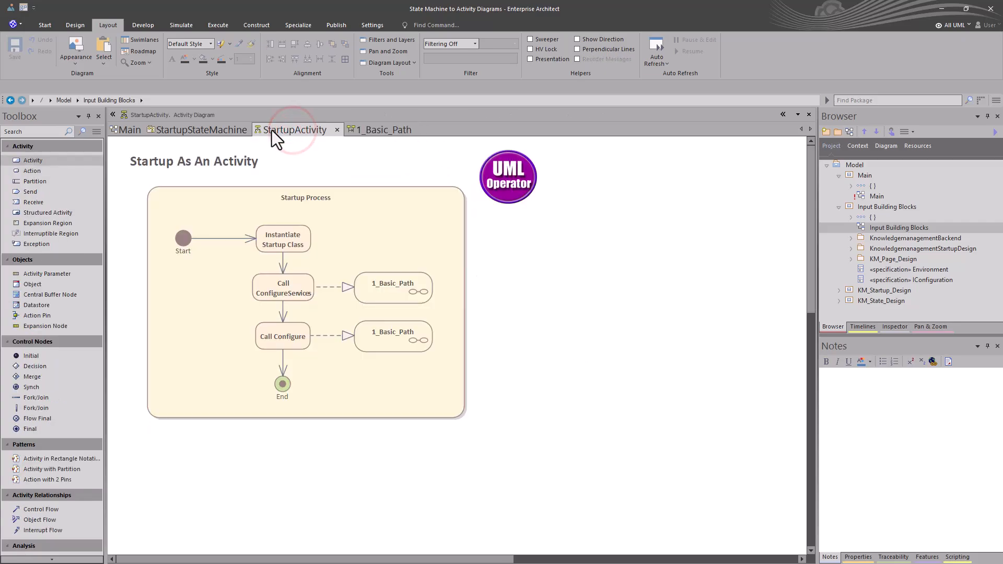
{"action": "left_click", "coordinate": [294, 290]}
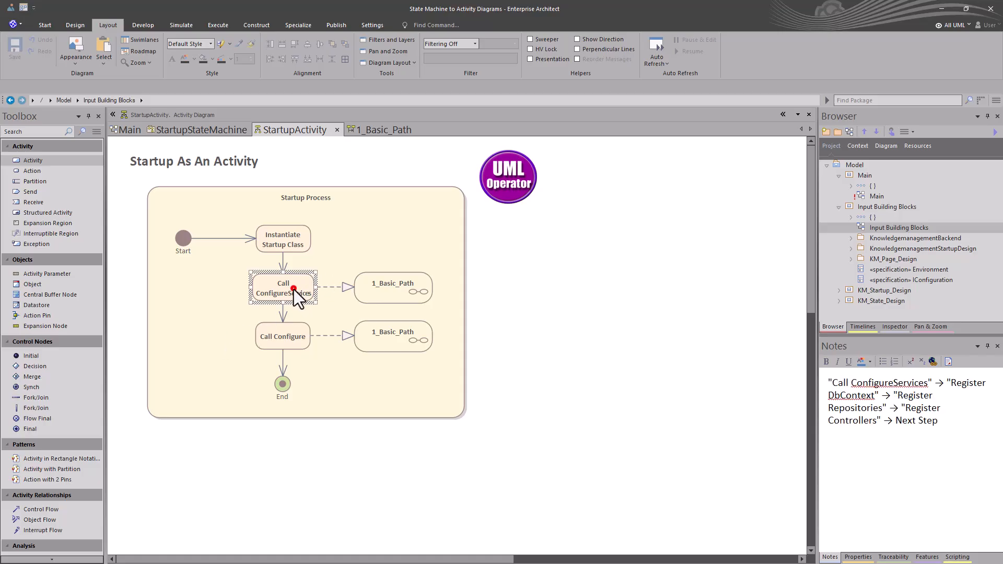
{"action": "right_click", "coordinate": [294, 289]}
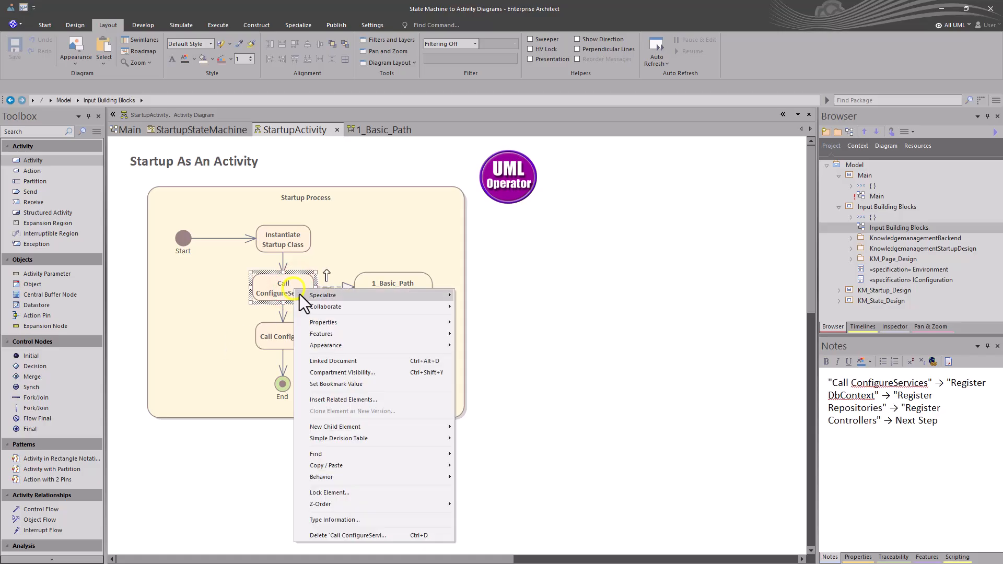
{"action": "left_click", "coordinate": [317, 323]}
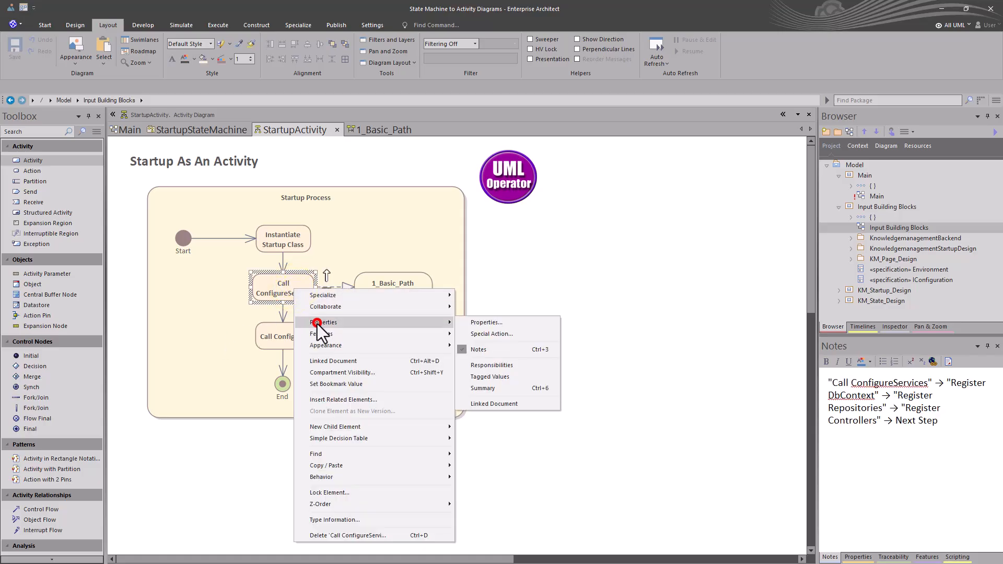
{"action": "left_click", "coordinate": [482, 321]}
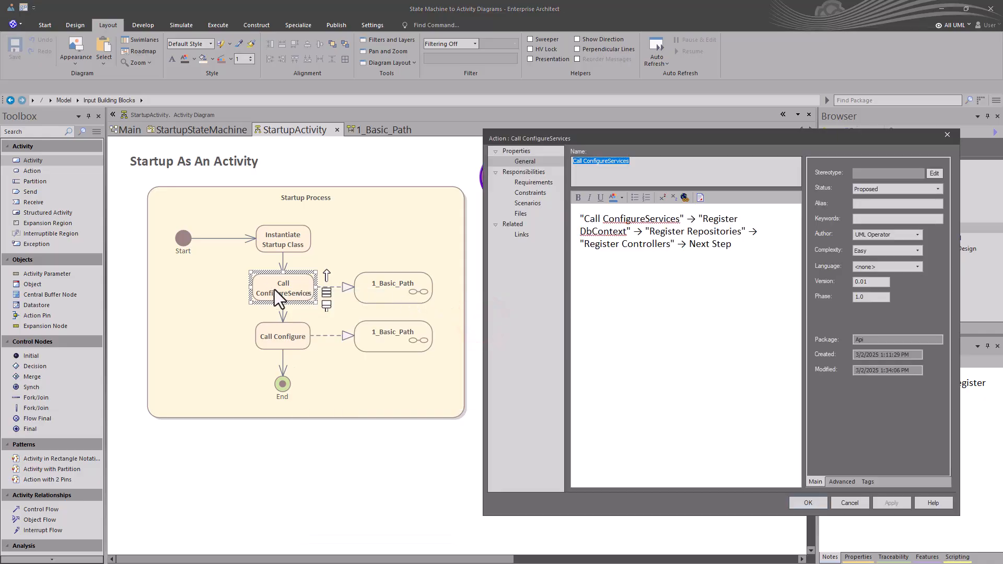
{"action": "left_click", "coordinate": [525, 203]}
{"action": "left_click", "coordinate": [663, 399]}
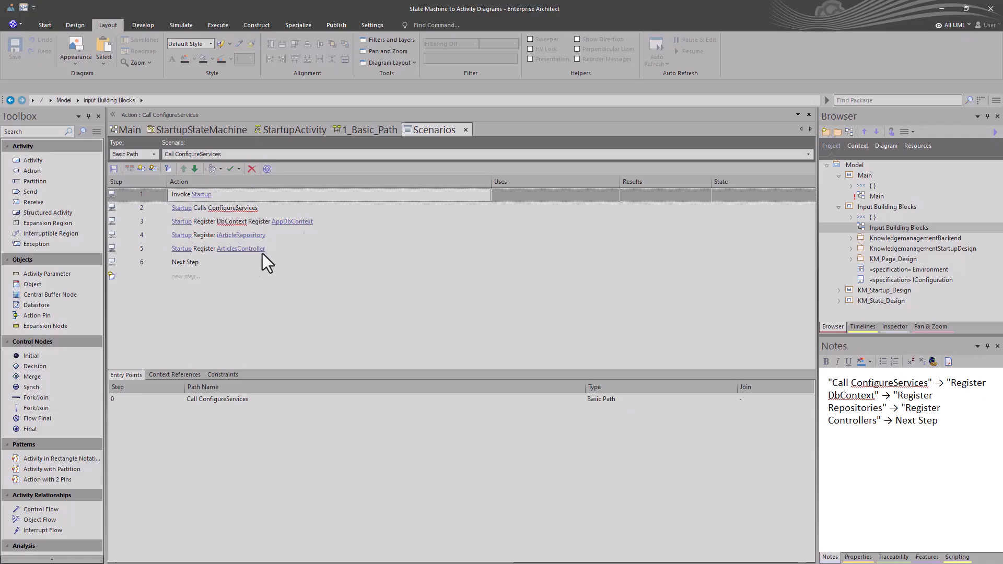
{"action": "left_click", "coordinate": [168, 375]}
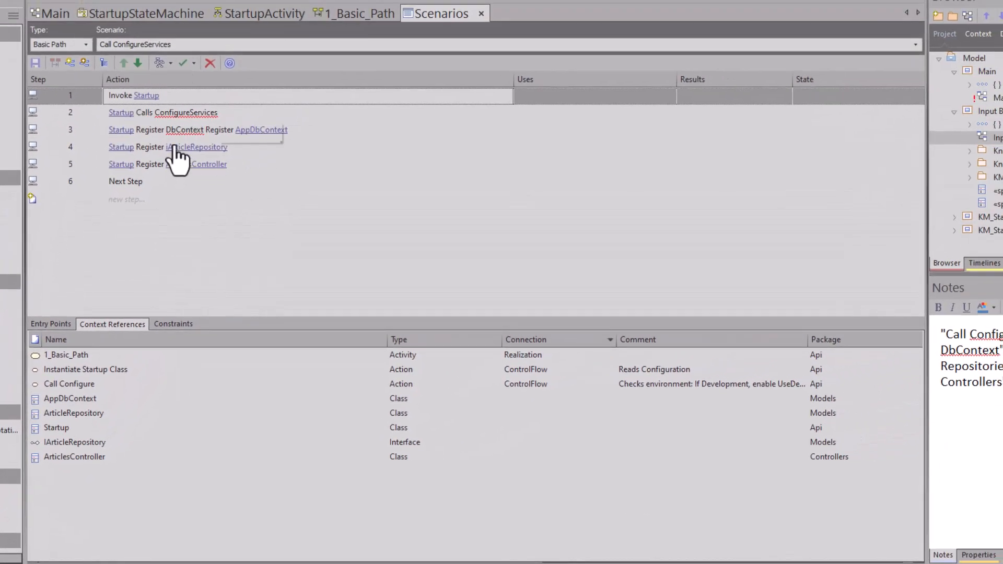
Review the scenario's diagram generation options and the AppDbContext lifeline's collaboration options in the 1_Basic_Path sequence diagram
{"action": "left_click", "coordinate": [159, 67]}
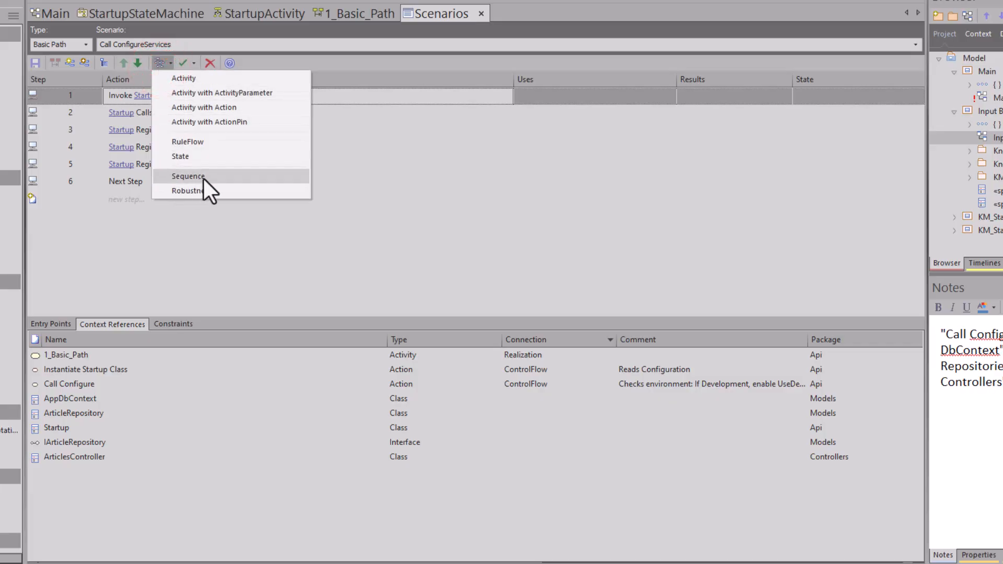
{"action": "left_click", "coordinate": [361, 12]}
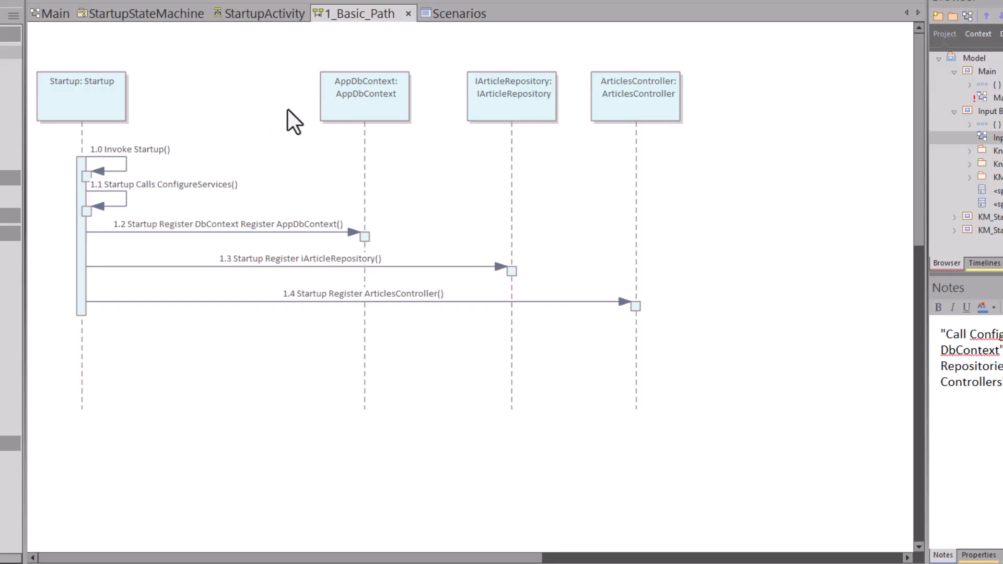
{"action": "left_click", "coordinate": [334, 106]}
{"action": "right_click", "coordinate": [335, 106]}
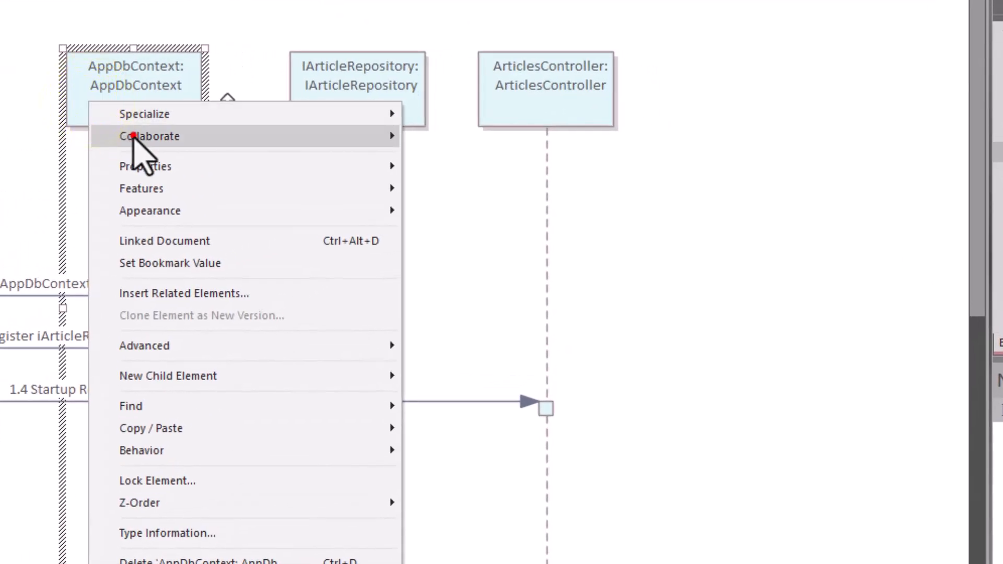
{"action": "left_click", "coordinate": [133, 136]}
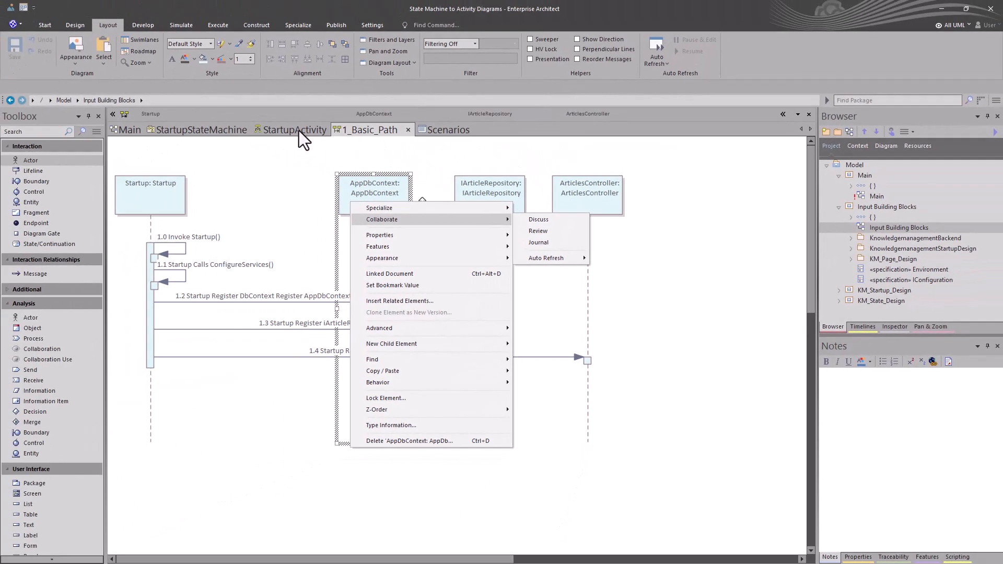
{"action": "left_click", "coordinate": [298, 130]}
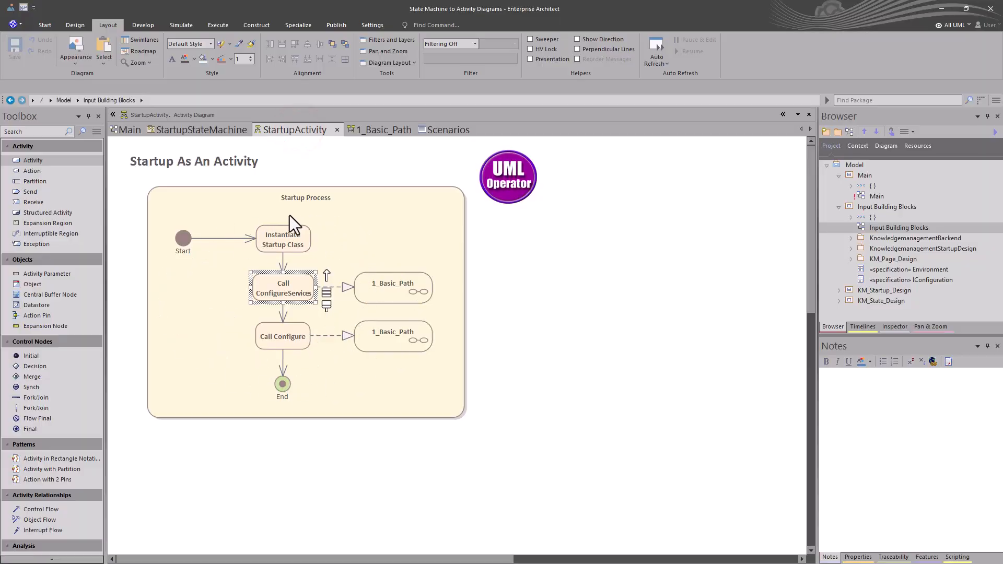
Open the Call Configure action's scenarios in the structure editor, then return to the StartupActivity diagram
{"action": "left_click", "coordinate": [280, 333]}
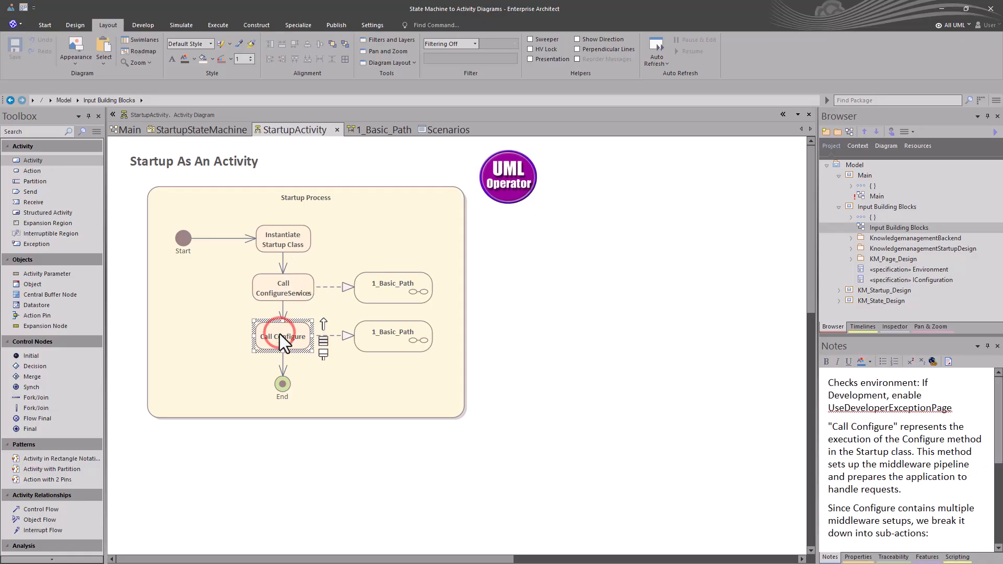
{"action": "right_click", "coordinate": [280, 334]}
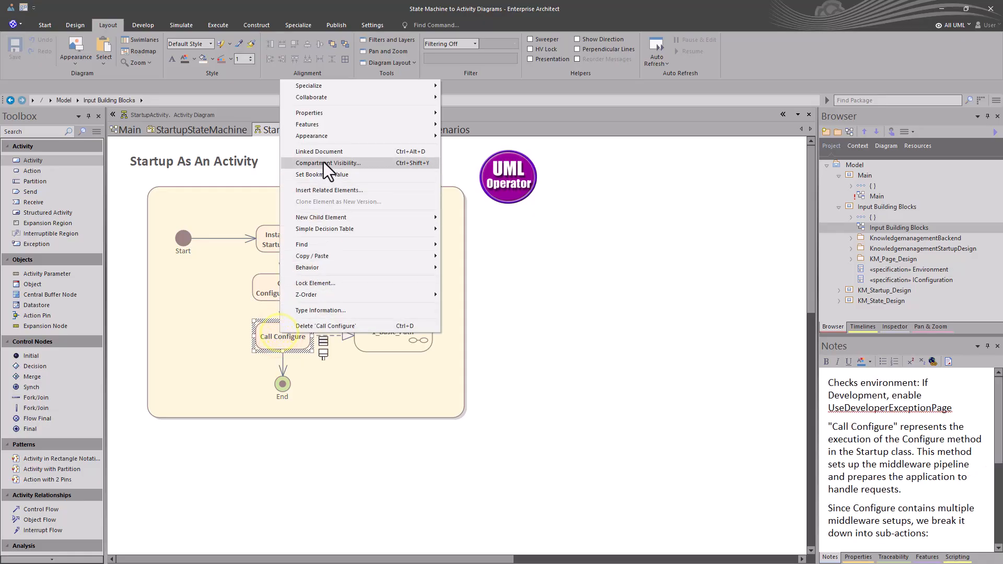
{"action": "left_click", "coordinate": [324, 113]}
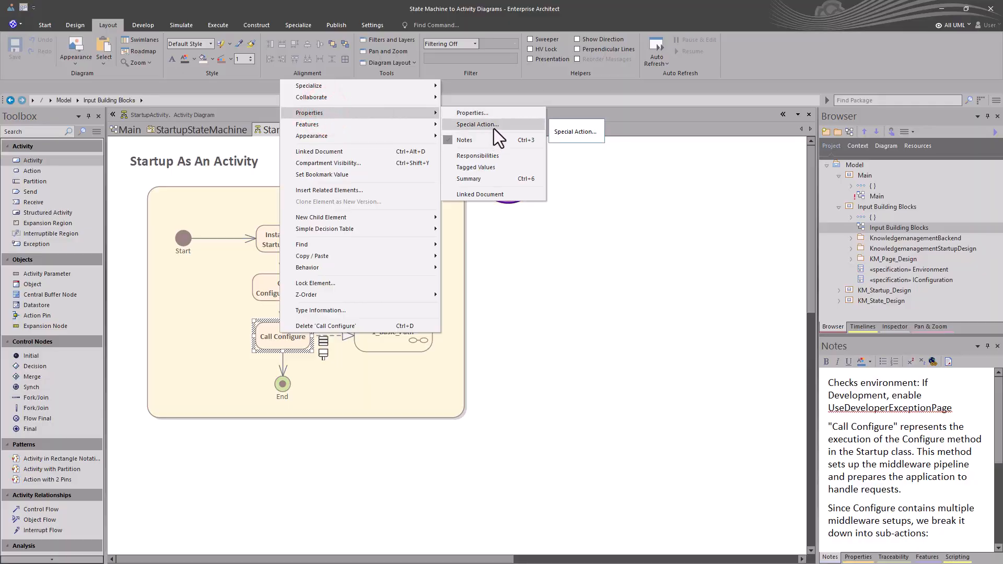
{"action": "left_click", "coordinate": [490, 113]}
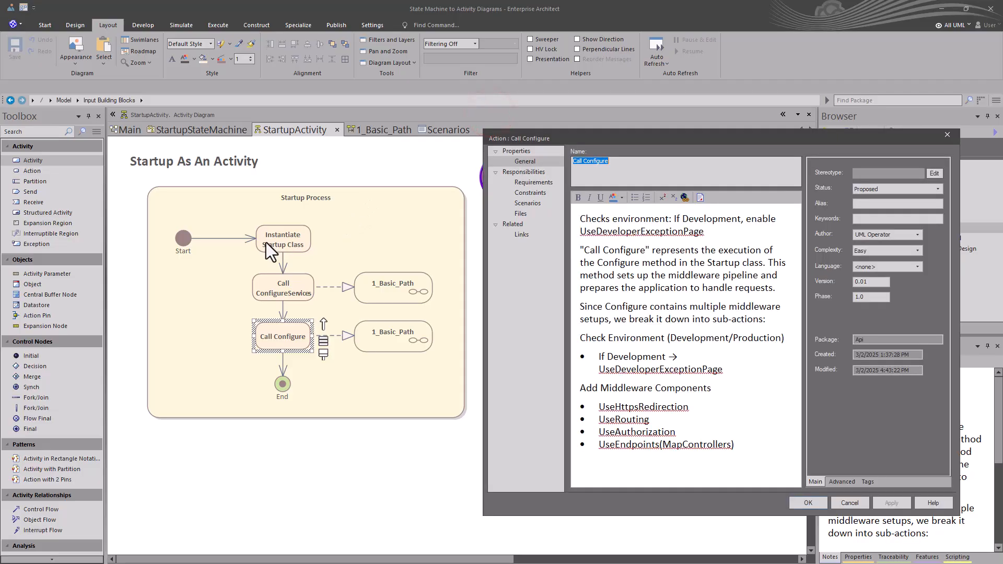
{"action": "left_click", "coordinate": [529, 204]}
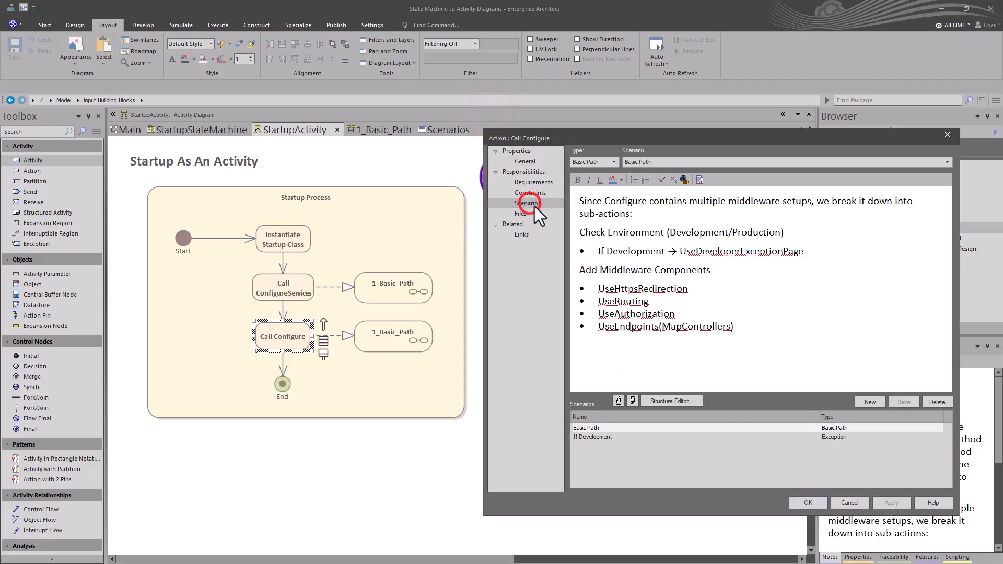
{"action": "left_click", "coordinate": [660, 403]}
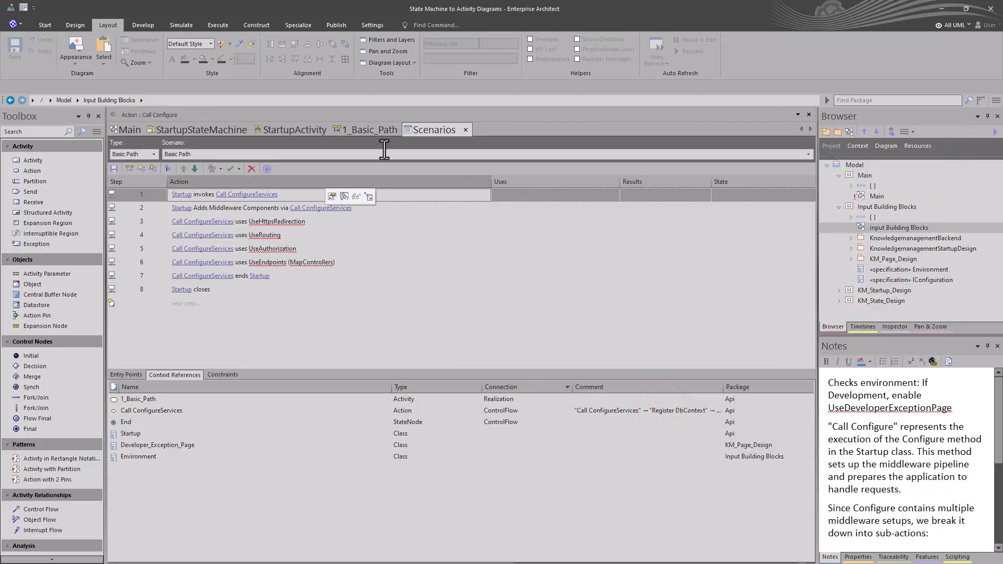
{"action": "left_click", "coordinate": [276, 128]}
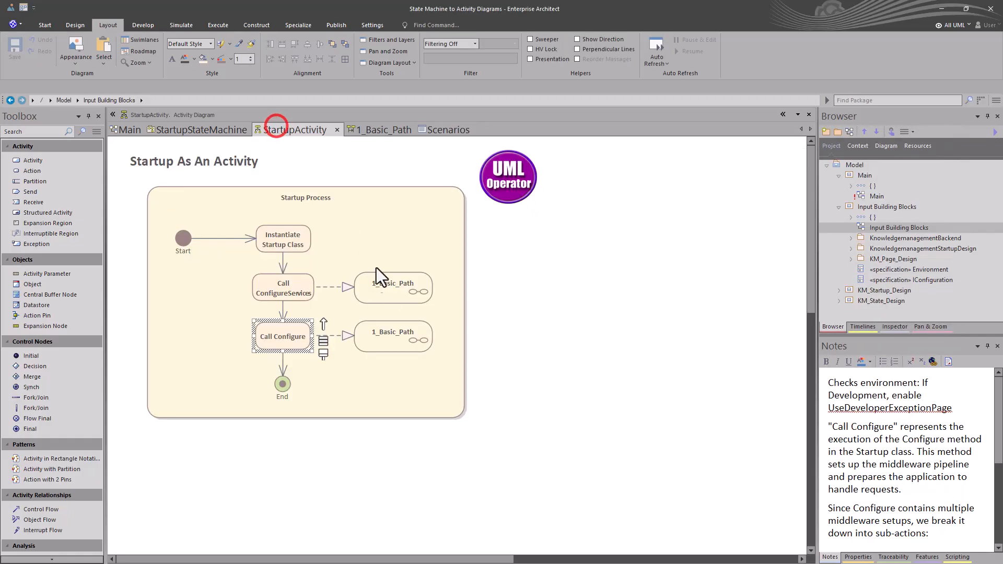
Open the Call Configure action's linked 1_Basic_Path sequence diagram, then close the extra diagram and Scenarios tabs
{"action": "double_click", "coordinate": [389, 326]}
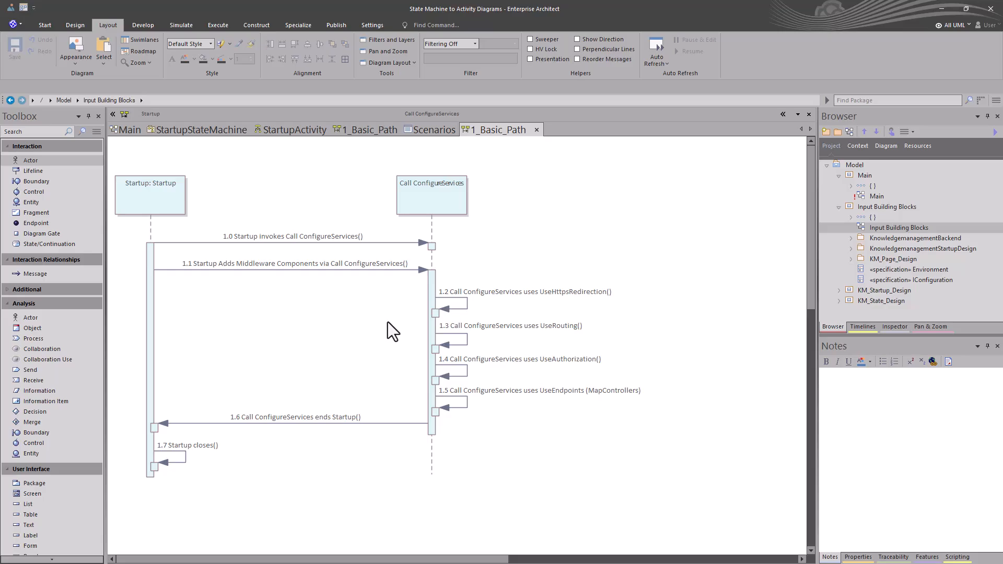
{"action": "left_click", "coordinate": [534, 130]}
{"action": "left_click", "coordinate": [443, 133]}
{"action": "left_click", "coordinate": [466, 134]}
{"action": "left_click", "coordinate": [394, 134]}
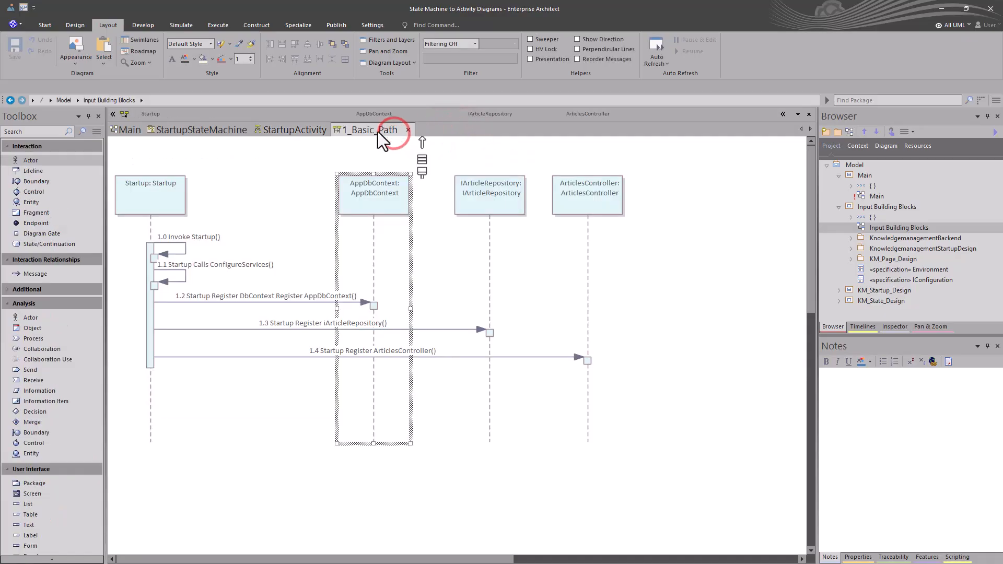
{"action": "left_click", "coordinate": [407, 130]}
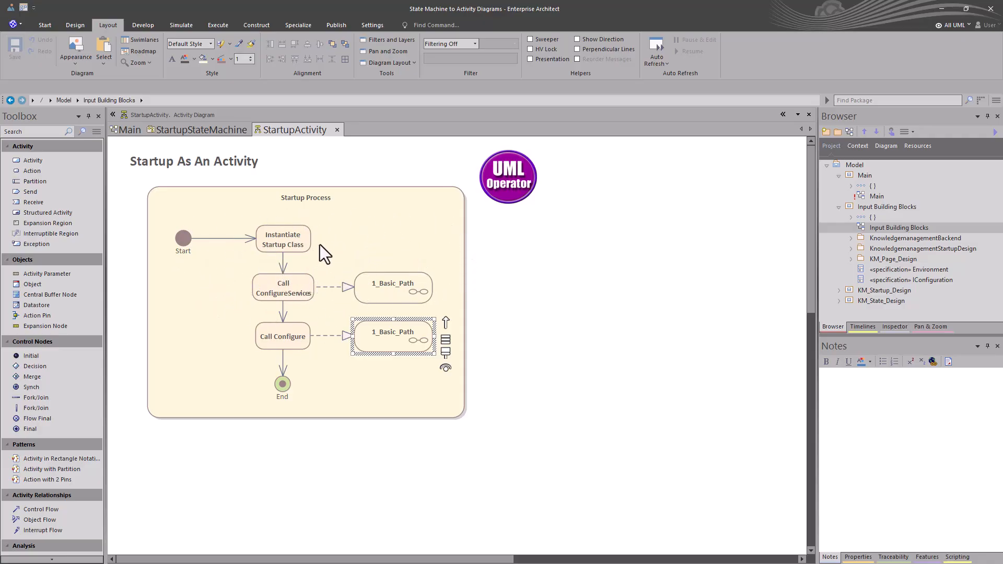
Open the Call ConfigureServices action's linked 1_Basic_Path sequence diagram from the StartupActivity diagram
{"action": "left_click", "coordinate": [346, 210]}
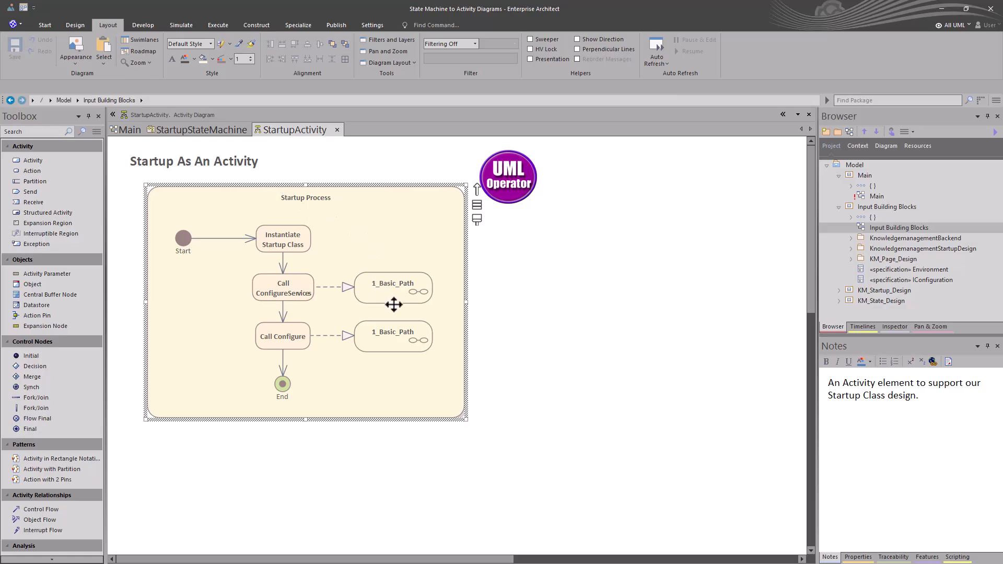
{"action": "left_click_drag", "start_coordinate": [405, 312], "coordinate": [403, 315]}
{"action": "double_click", "coordinate": [400, 303]}
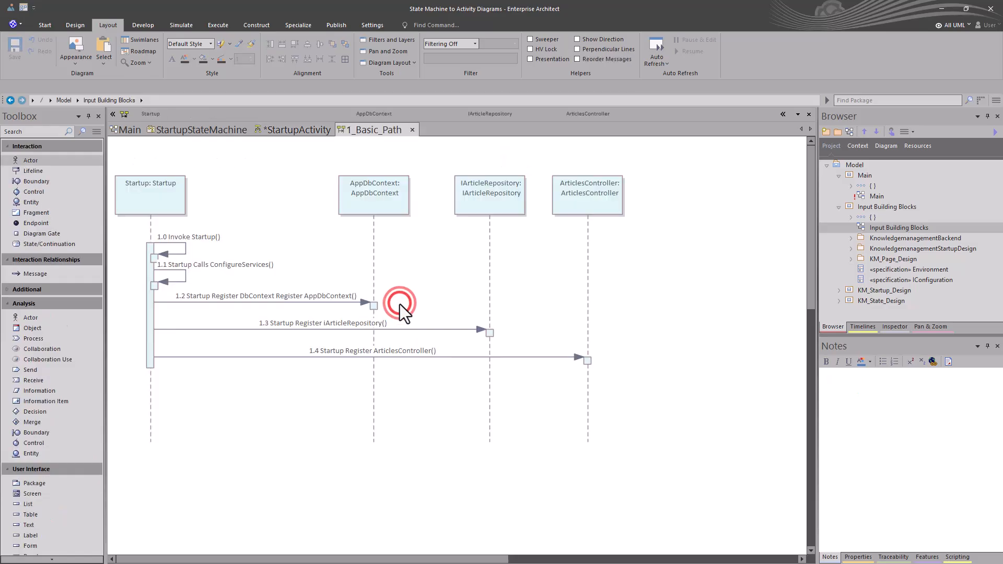
Switch between the StartupStateMachine and Main diagrams and zoom out the state machine view
{"action": "left_click", "coordinate": [230, 129]}
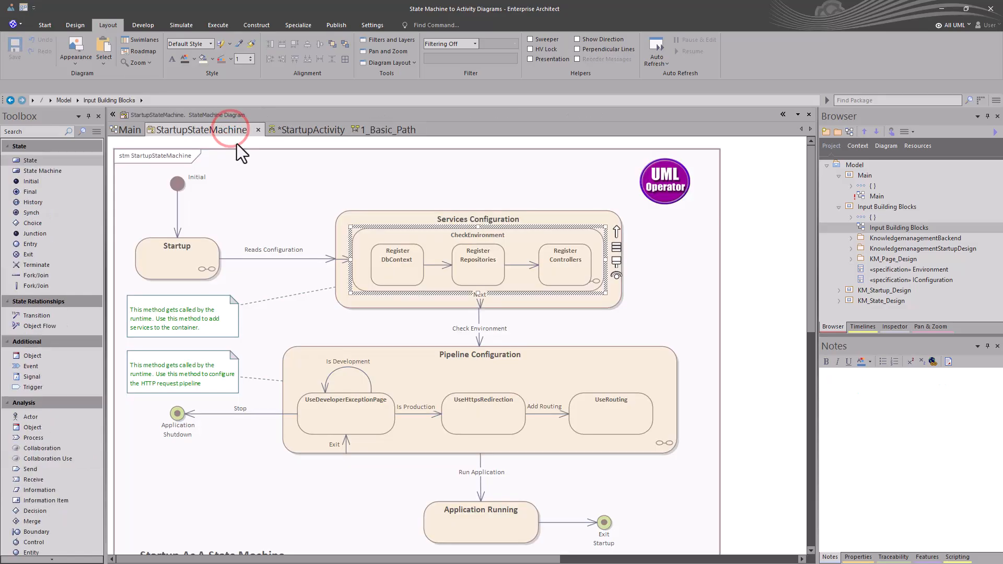
{"action": "left_click", "coordinate": [129, 130]}
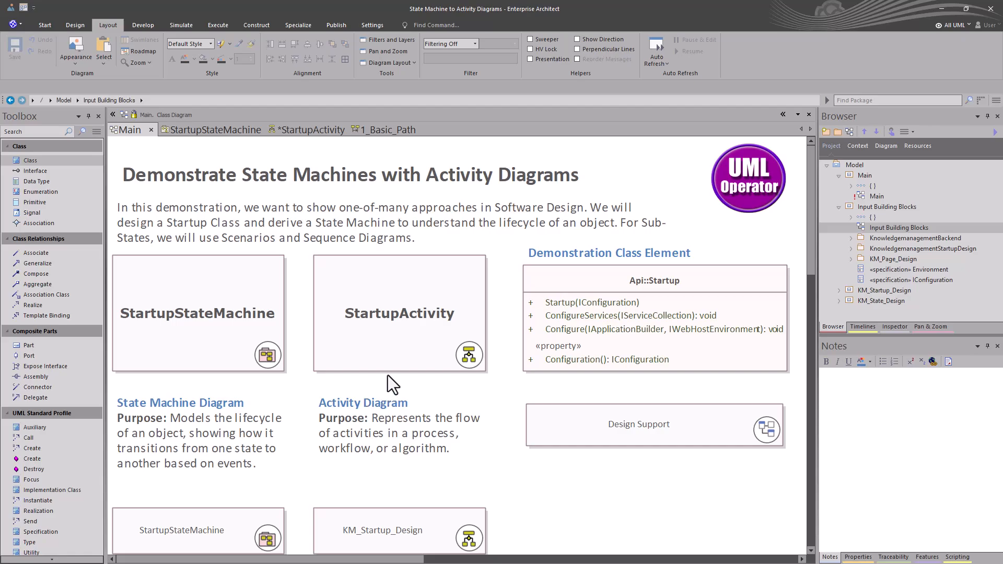
{"action": "left_click", "coordinate": [619, 286]}
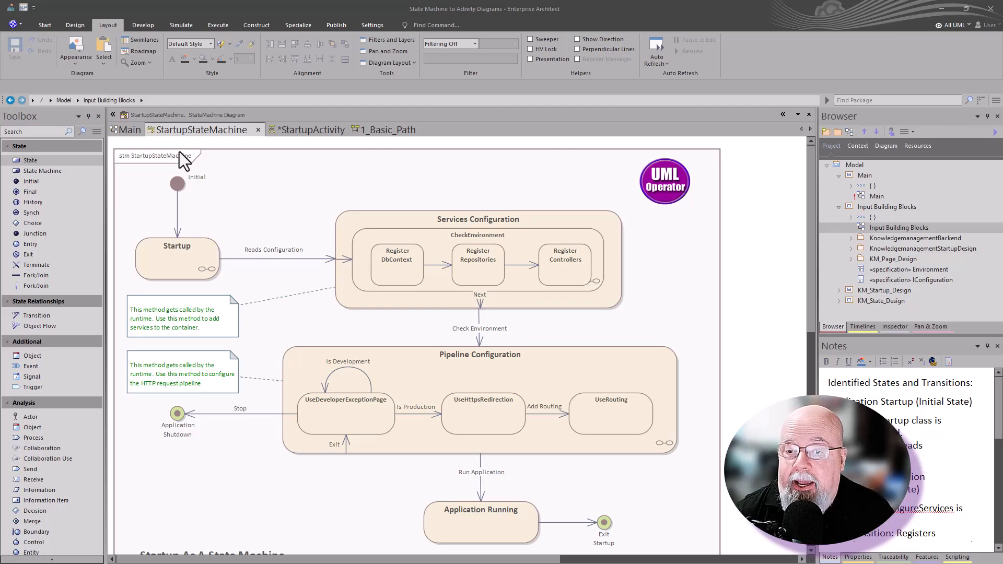
{"action": "scroll", "coordinate": [259, 178], "scroll_direction": "down", "scroll_amount": 1}
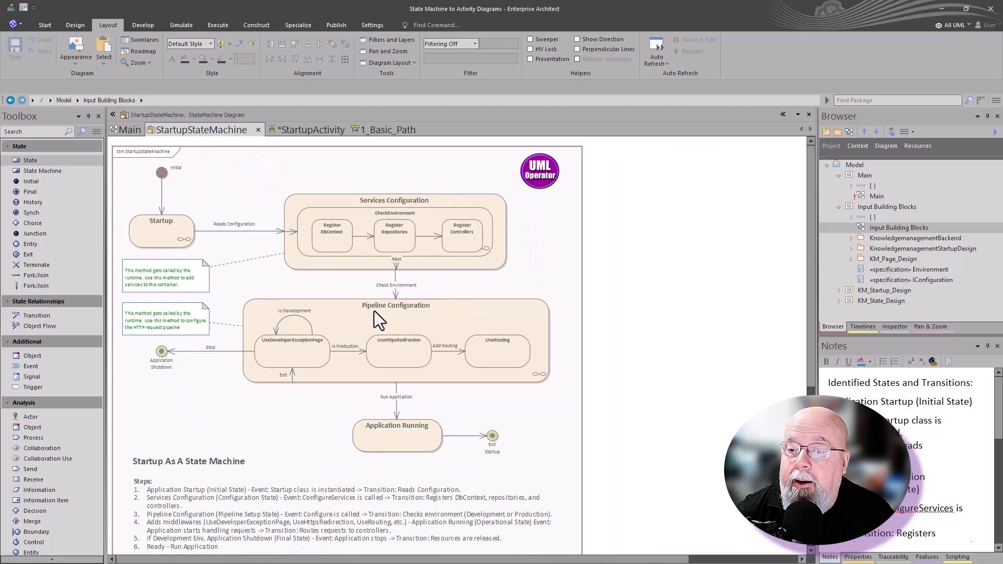
Open the Pipeline Configuration state's linked sequence diagram, then return to the StartupStateMachine diagram
{"action": "double_click", "coordinate": [436, 217]}
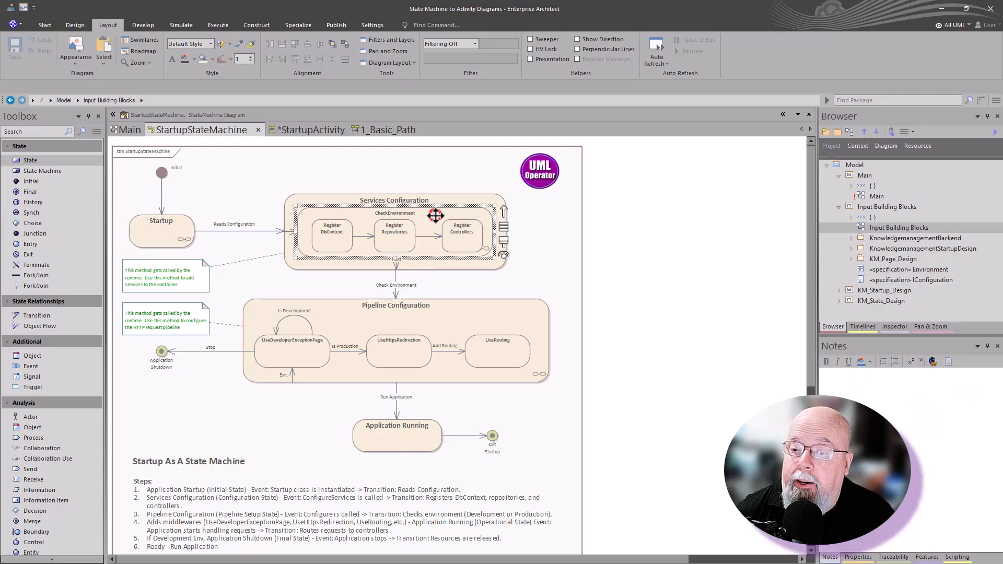
{"action": "left_click", "coordinate": [293, 134]}
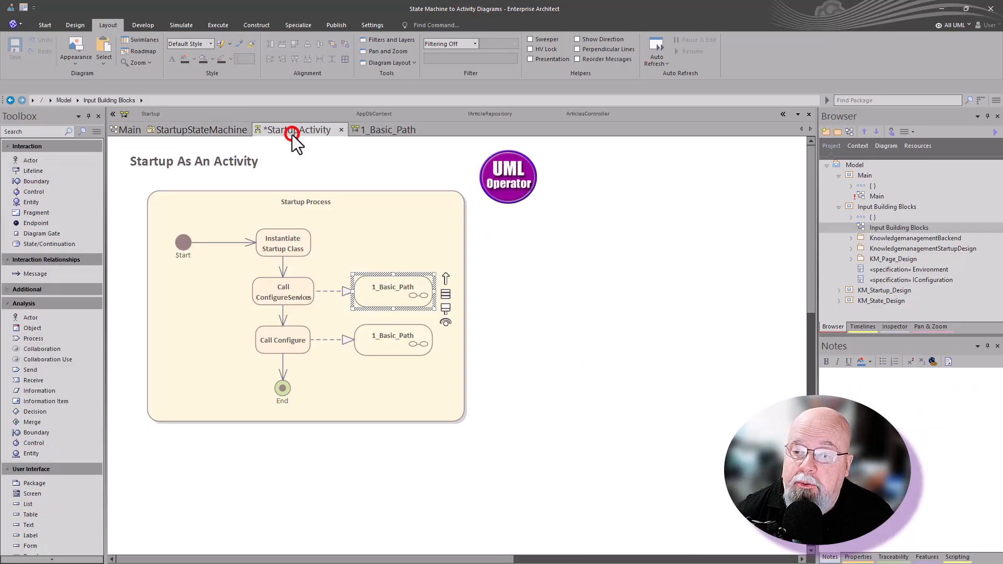
{"action": "left_click", "coordinate": [196, 131]}
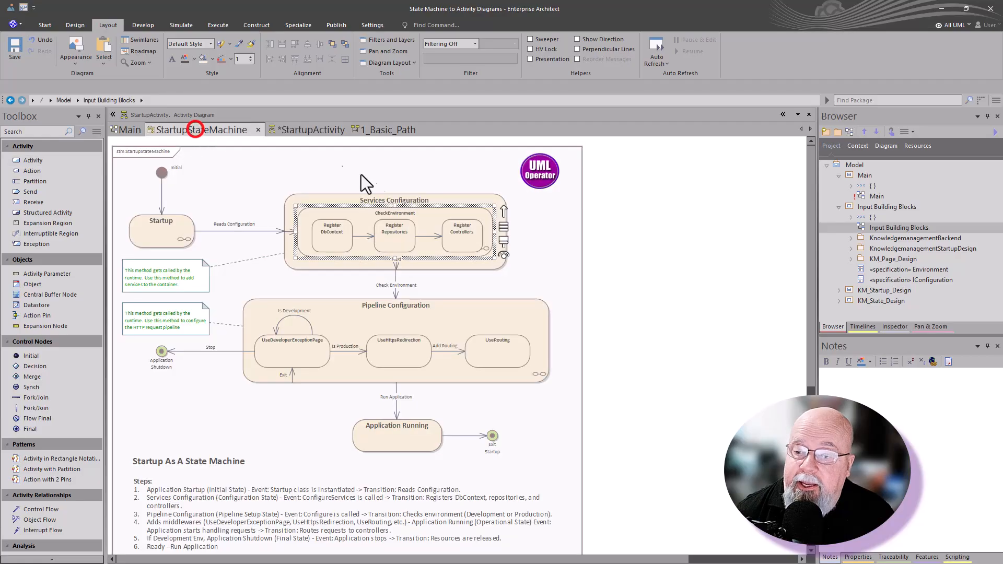
{"action": "double_click", "coordinate": [431, 325]}
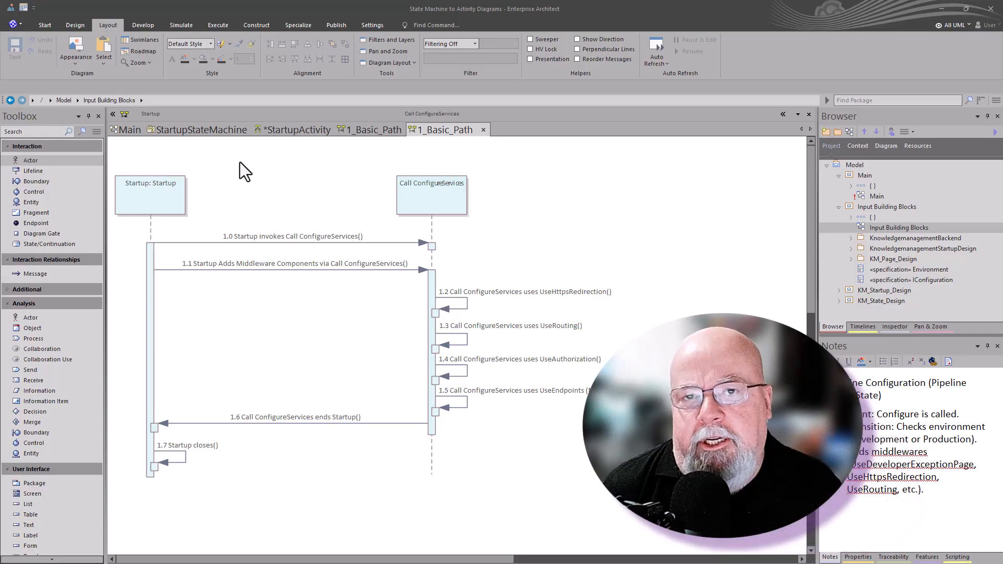
{"action": "left_click", "coordinate": [181, 130]}
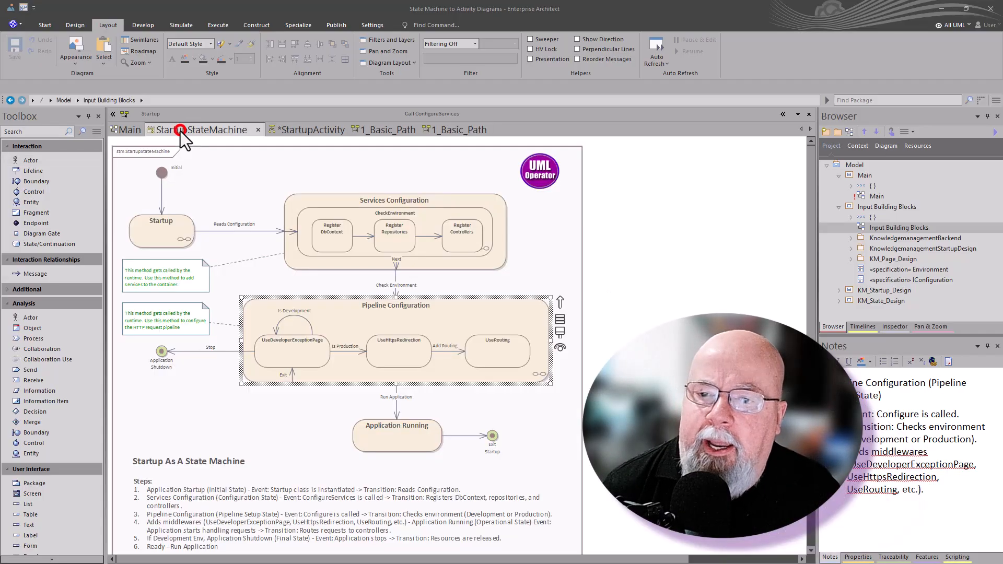